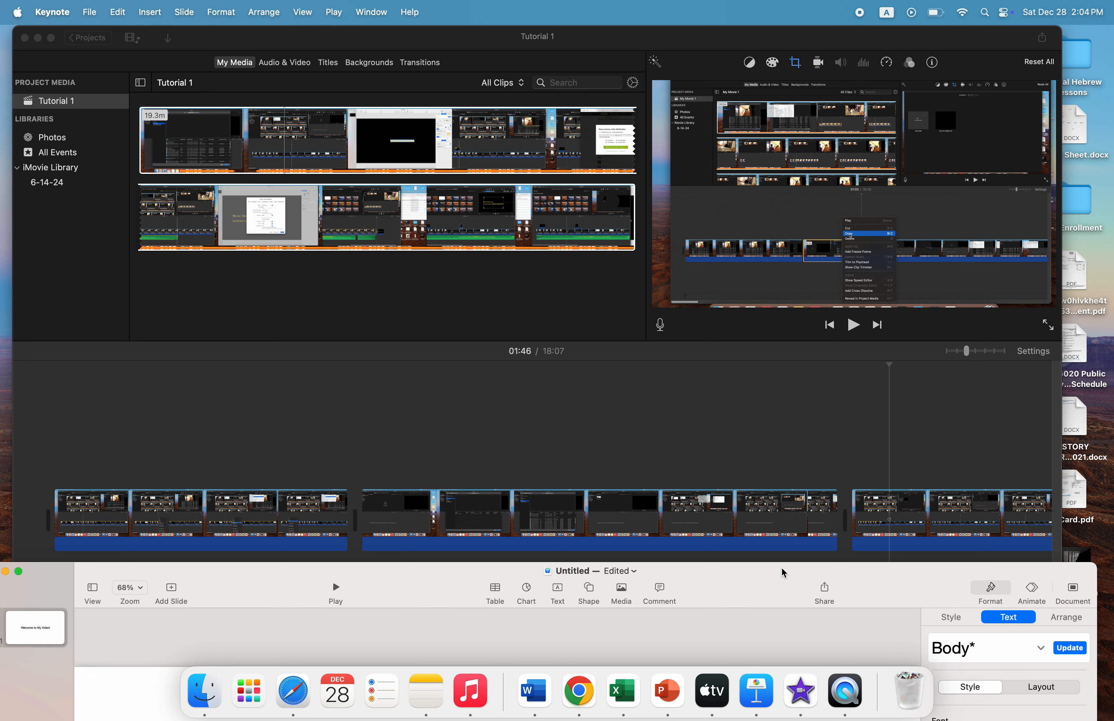
Make the "Welcome to My Video!" text orange and bold
{"action": "left_click_drag", "start_coordinate": [783, 573], "coordinate": [749, 89]}
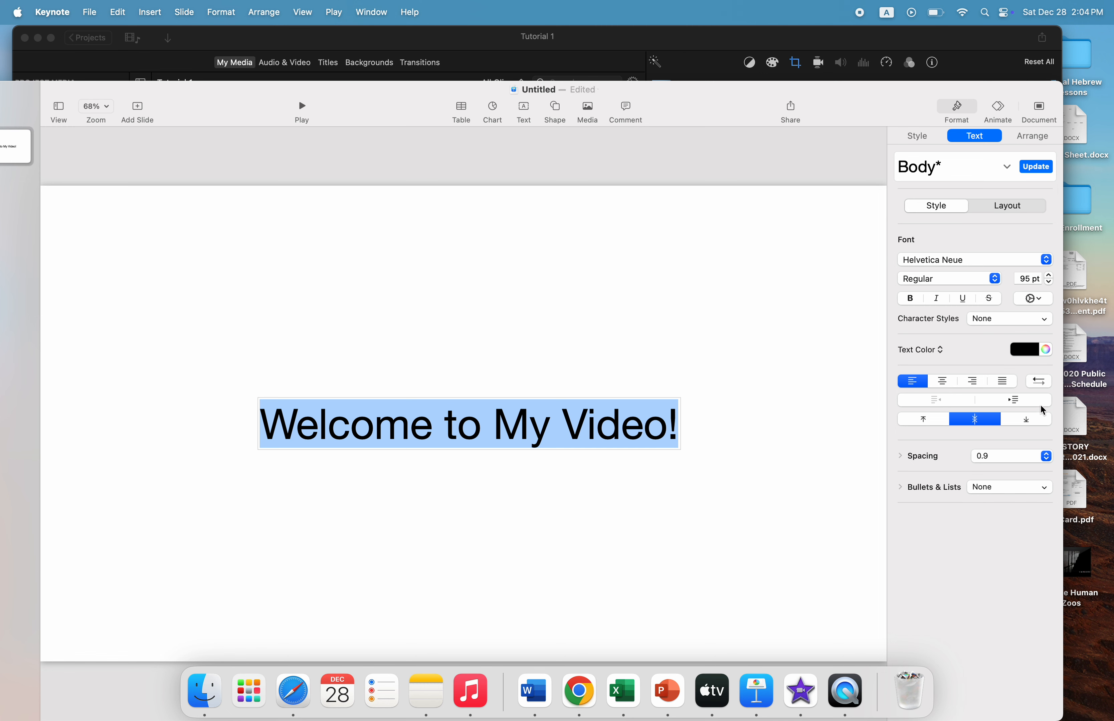
{"action": "left_click", "coordinate": [1035, 351]}
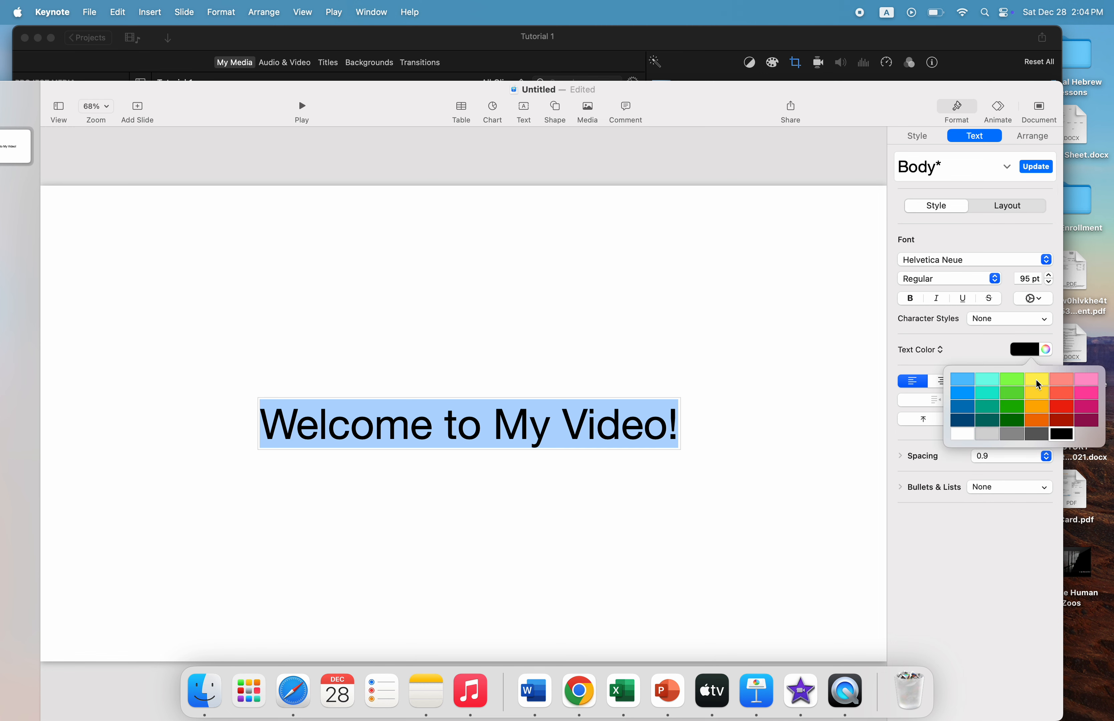
{"action": "left_click", "coordinate": [1037, 410]}
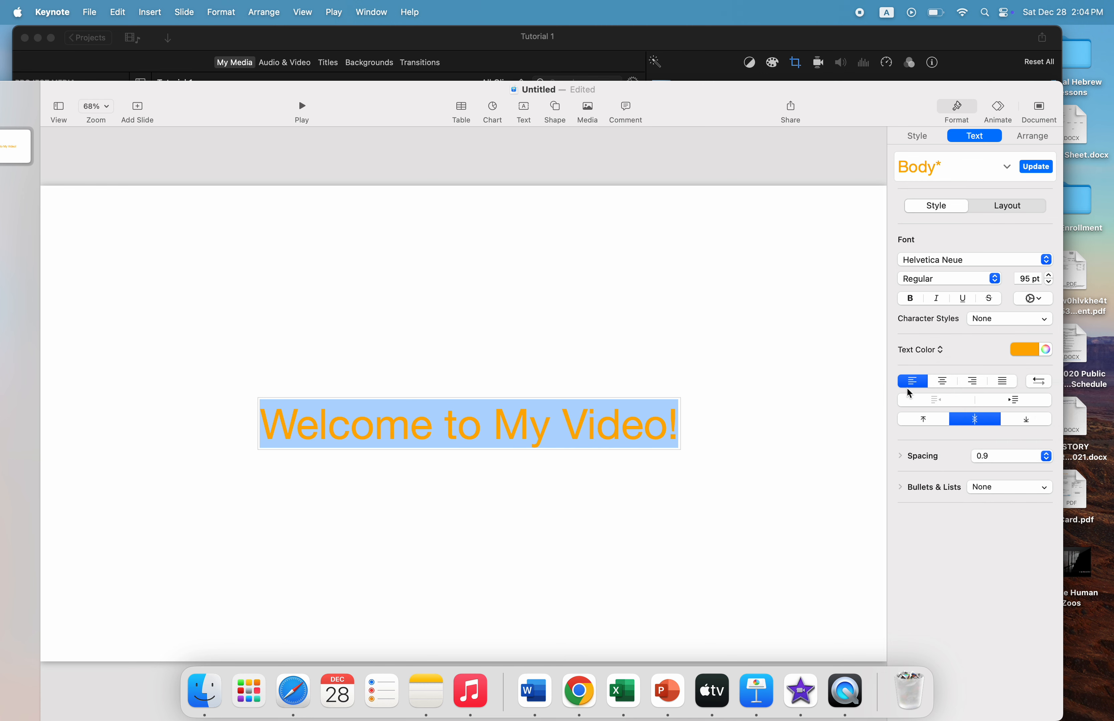
{"action": "left_click", "coordinate": [911, 302]}
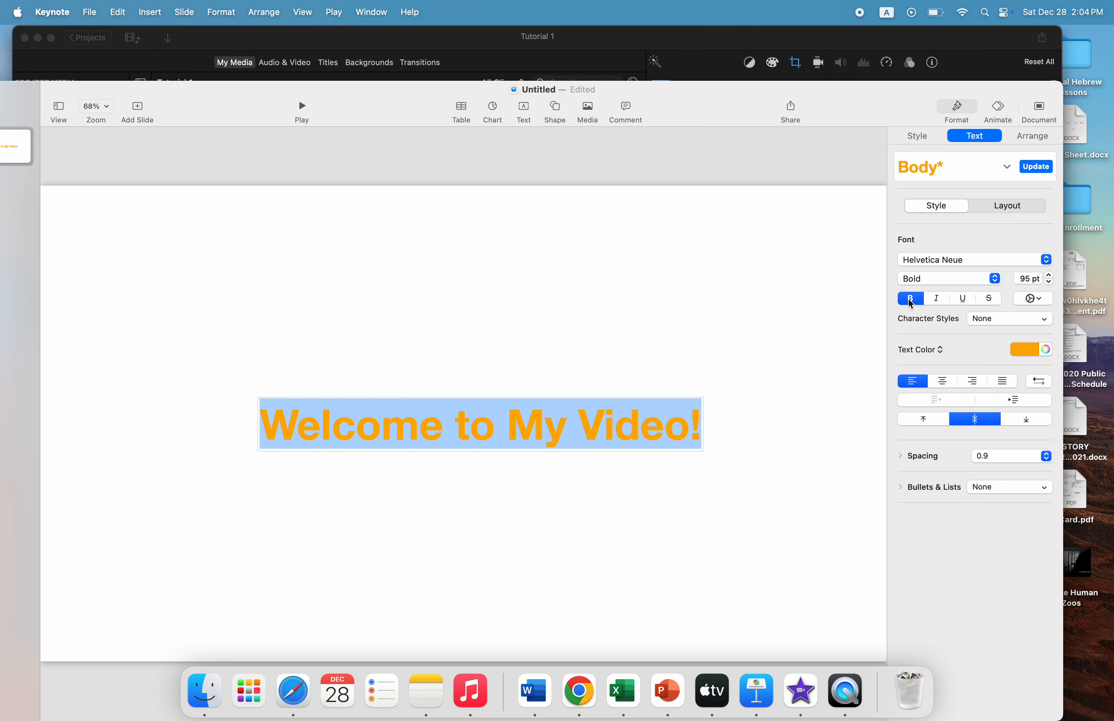
Give the title text a 3 pt black outline and enable its shadow
{"action": "left_click", "coordinate": [1035, 299]}
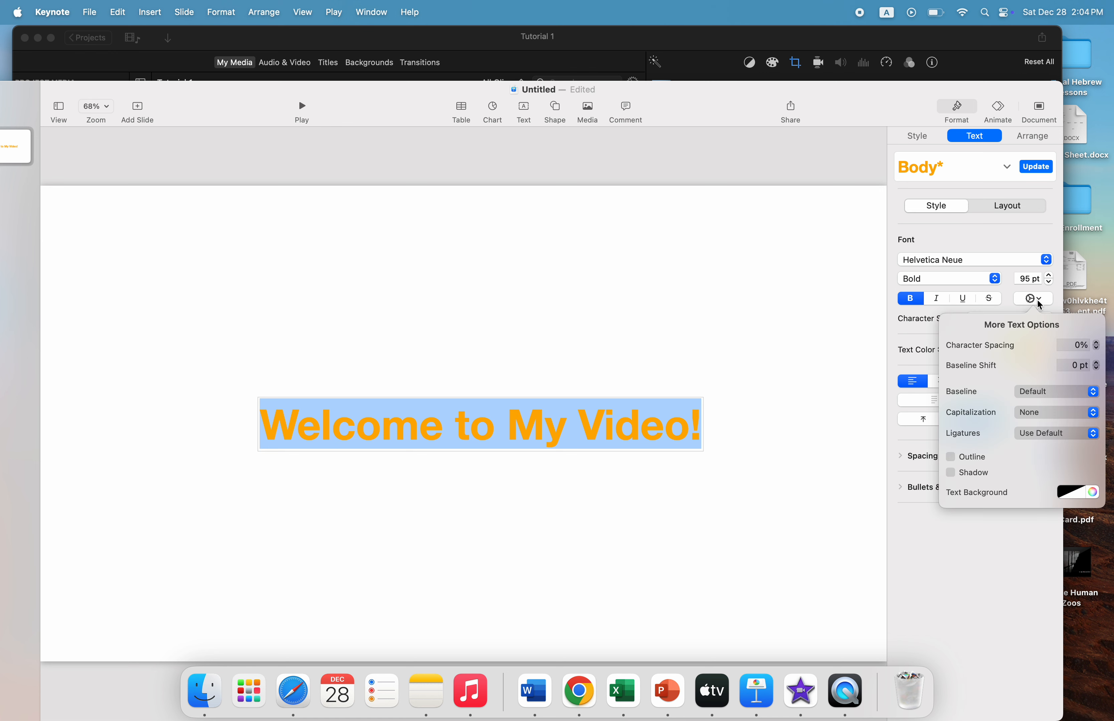
{"action": "left_click", "coordinate": [951, 458]}
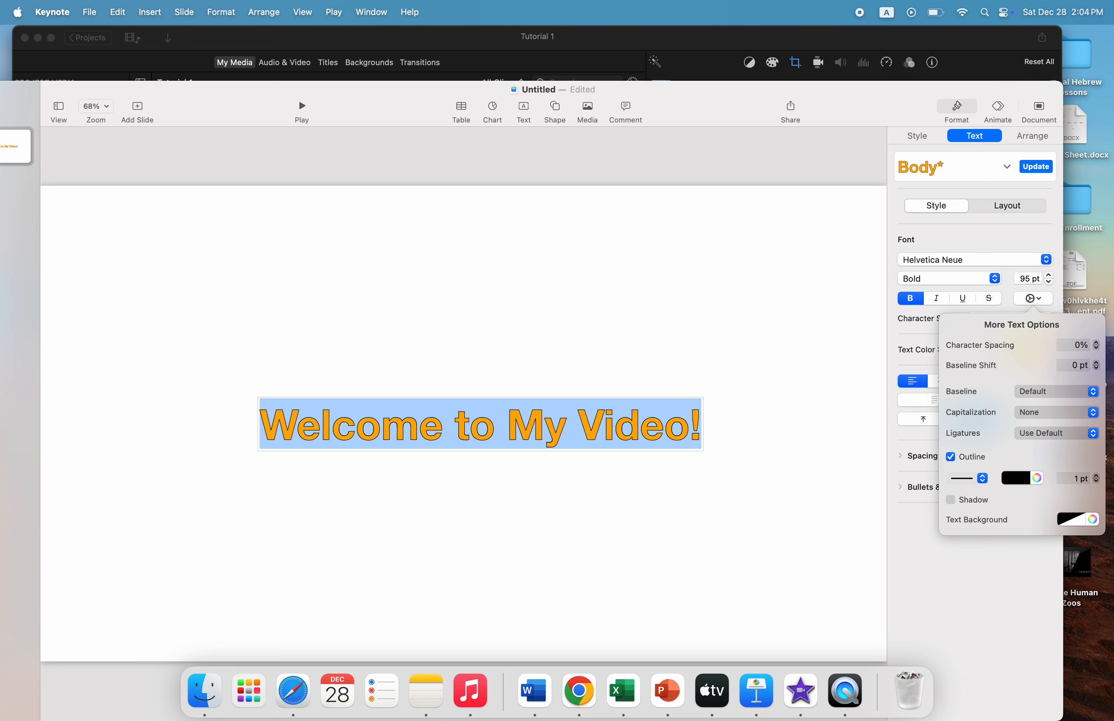
{"action": "left_click", "coordinate": [1097, 476]}
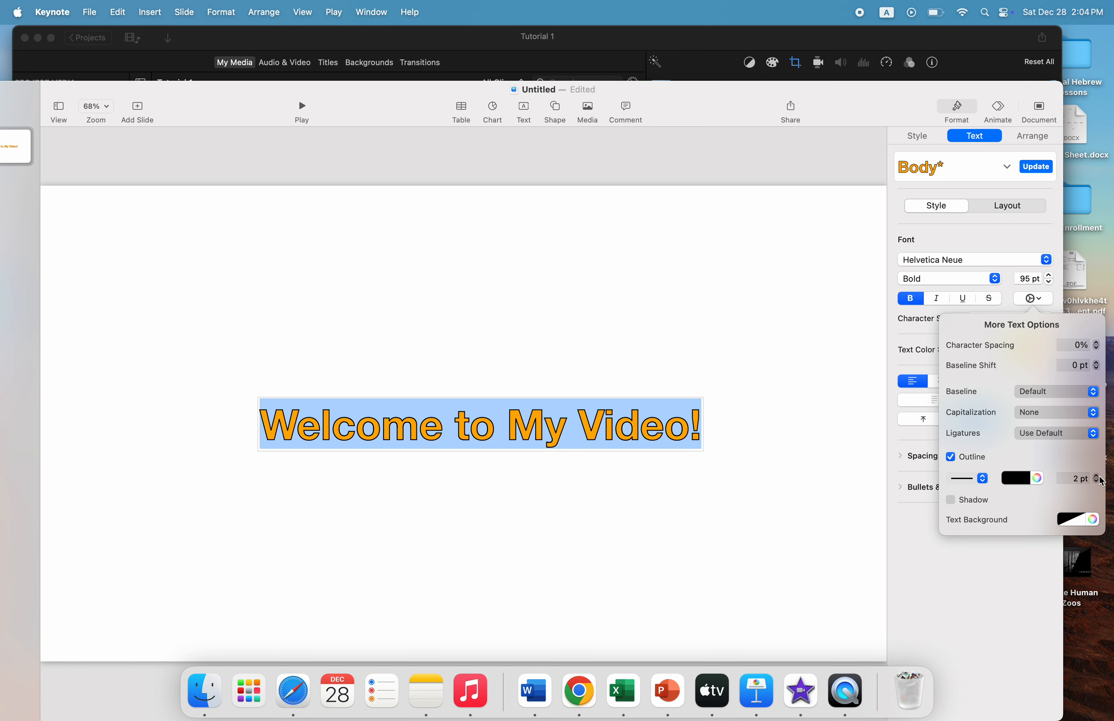
{"action": "left_click", "coordinate": [1097, 475]}
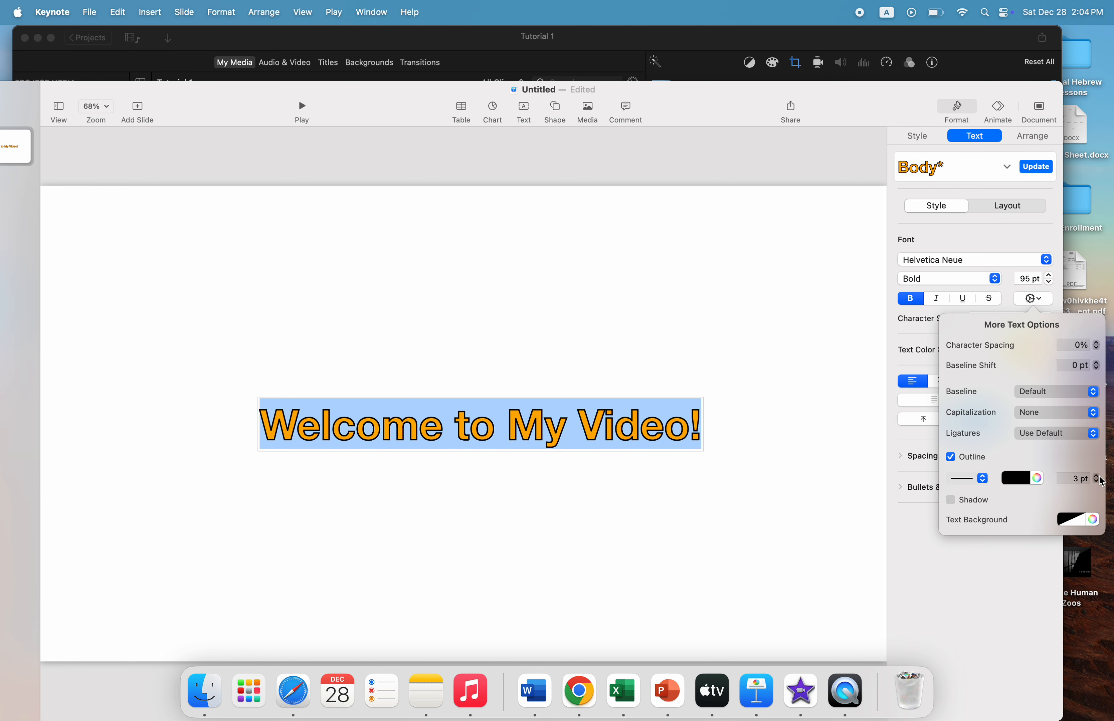
{"action": "left_click", "coordinate": [951, 501]}
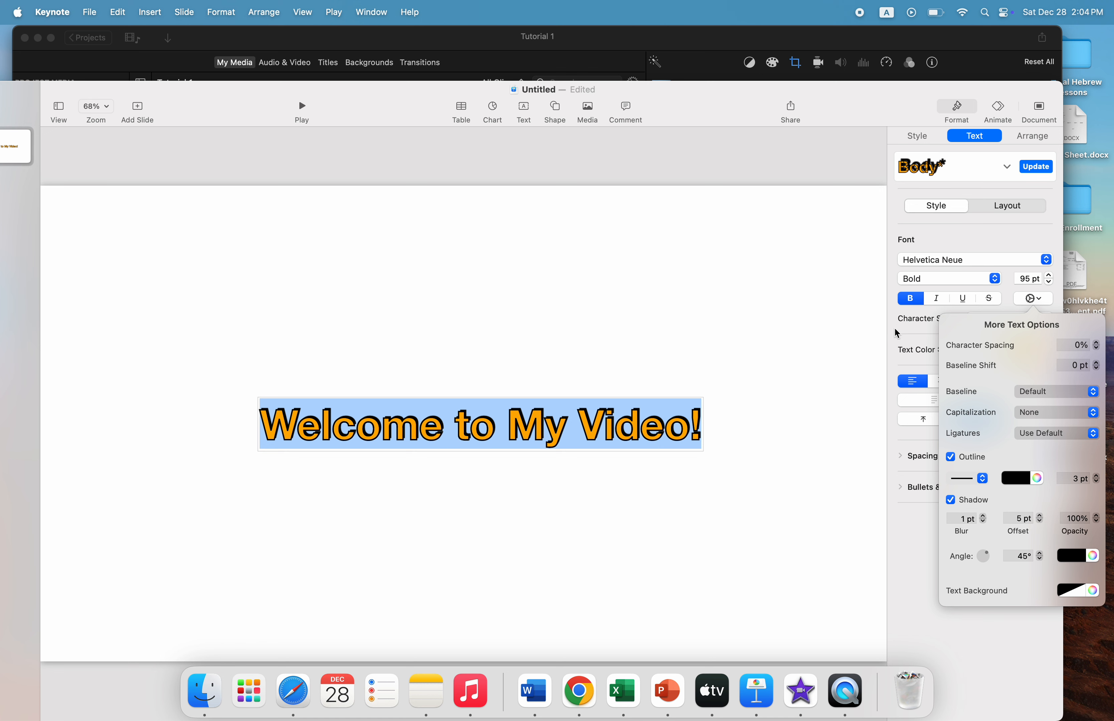
{"action": "left_click", "coordinate": [897, 339]}
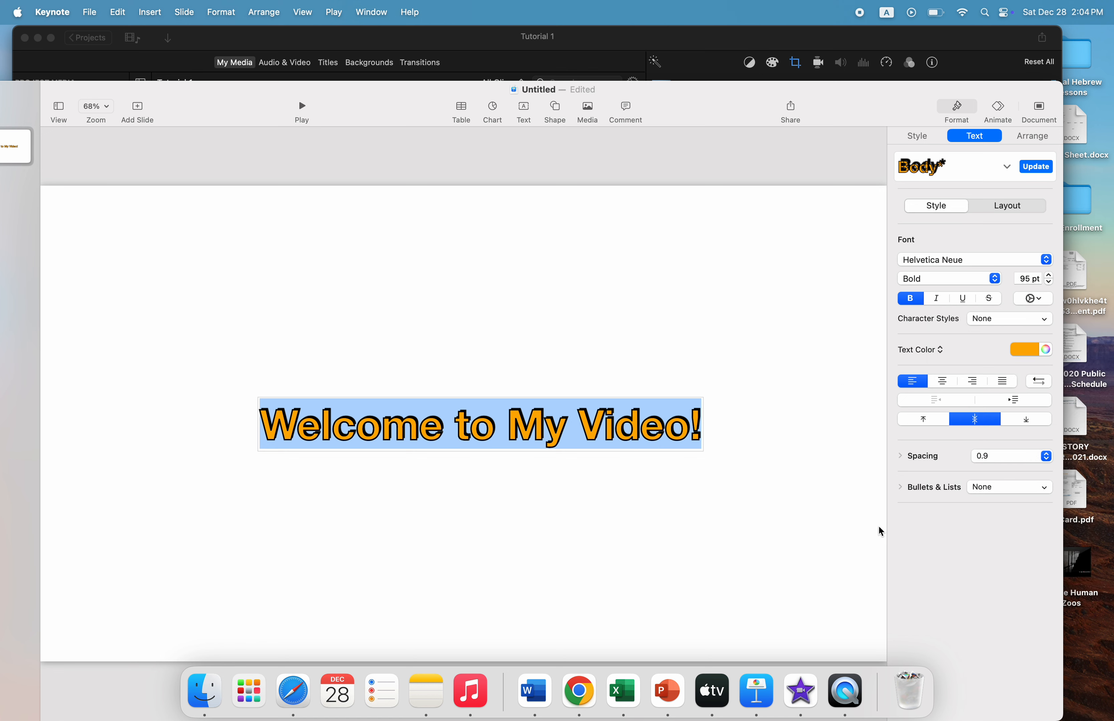
Set the slide background to No Fill
{"action": "left_click", "coordinate": [828, 534]}
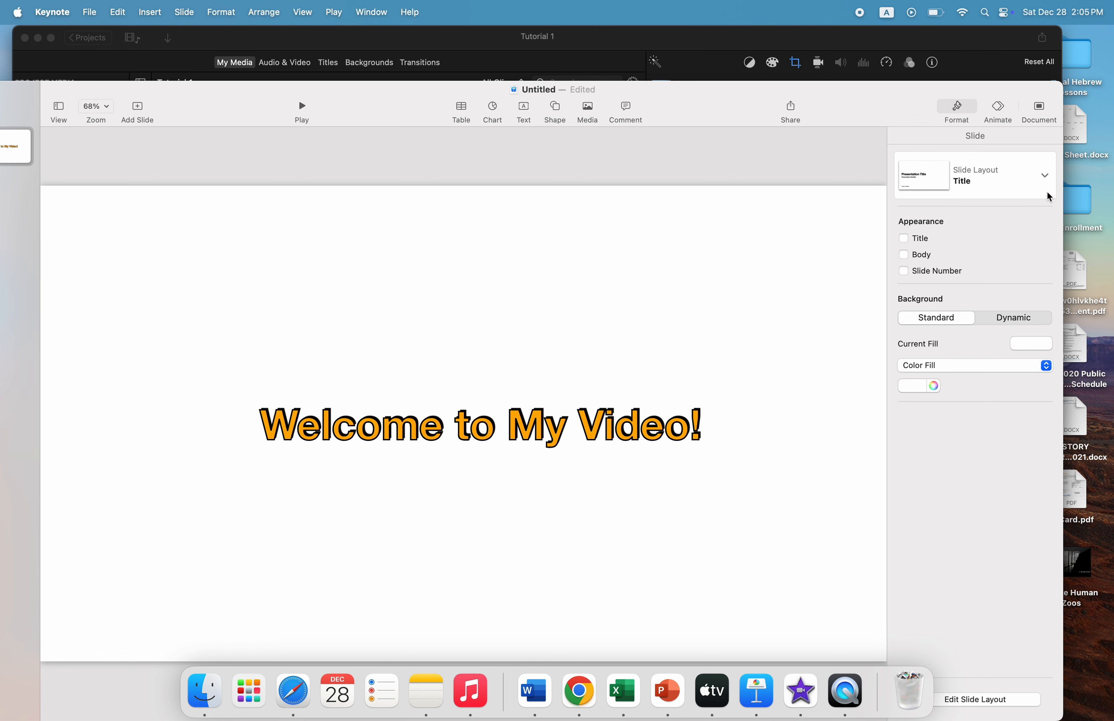
{"action": "left_click", "coordinate": [972, 112]}
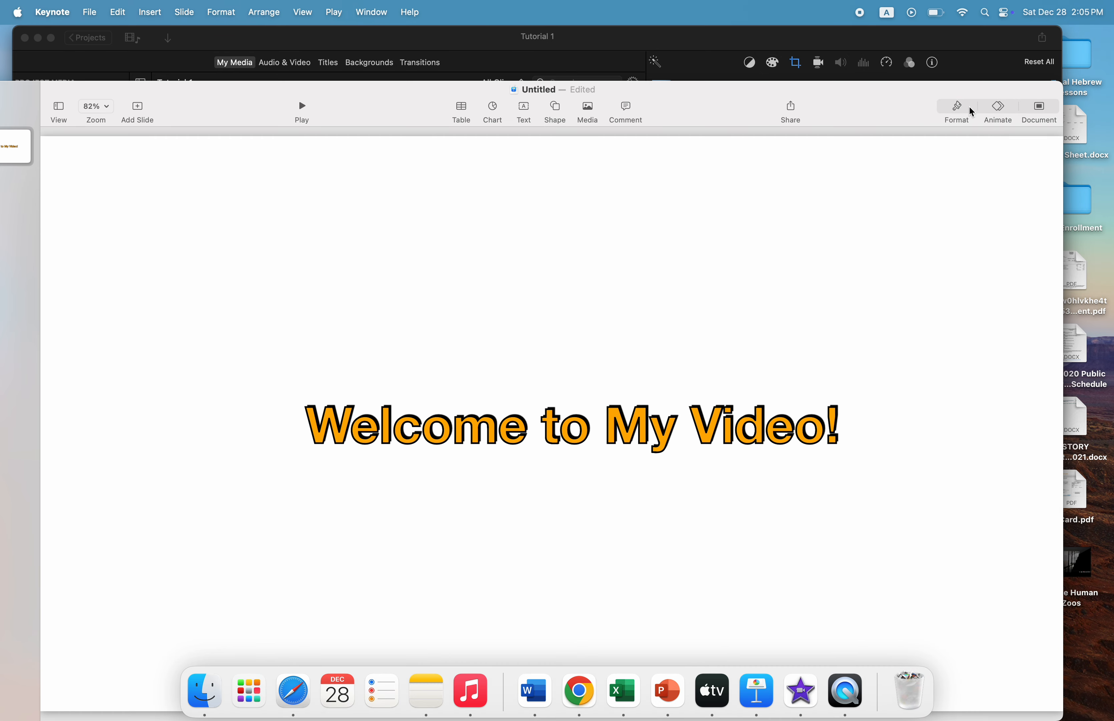
{"action": "left_click", "coordinate": [970, 111]}
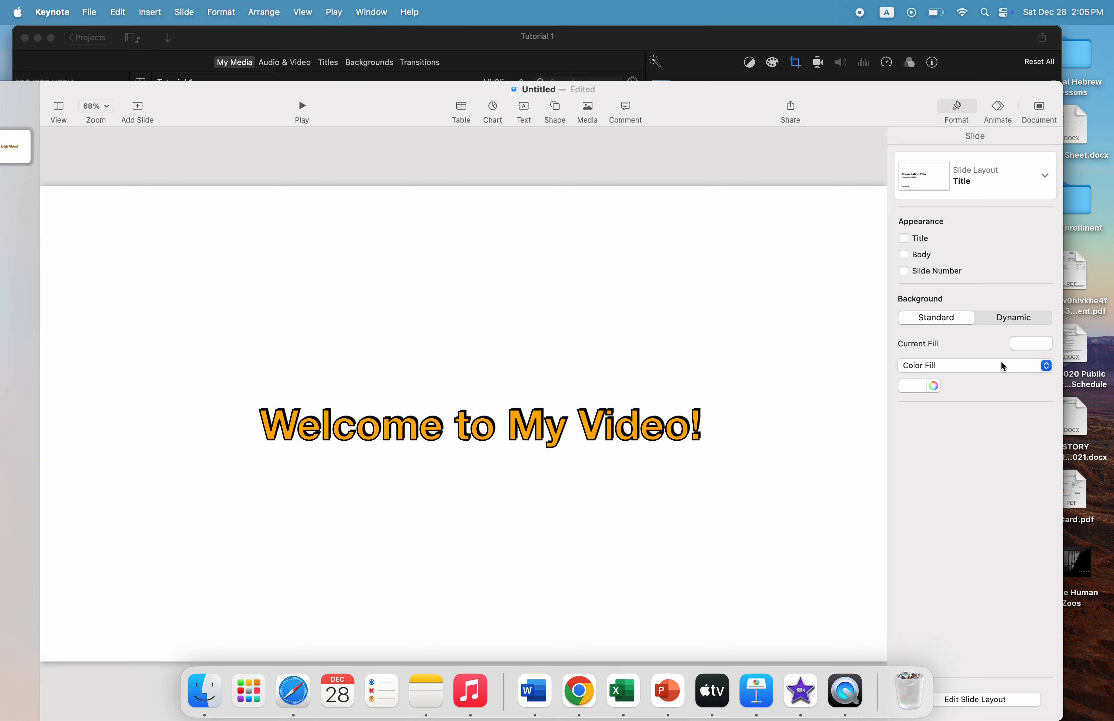
{"action": "left_click", "coordinate": [1037, 347]}
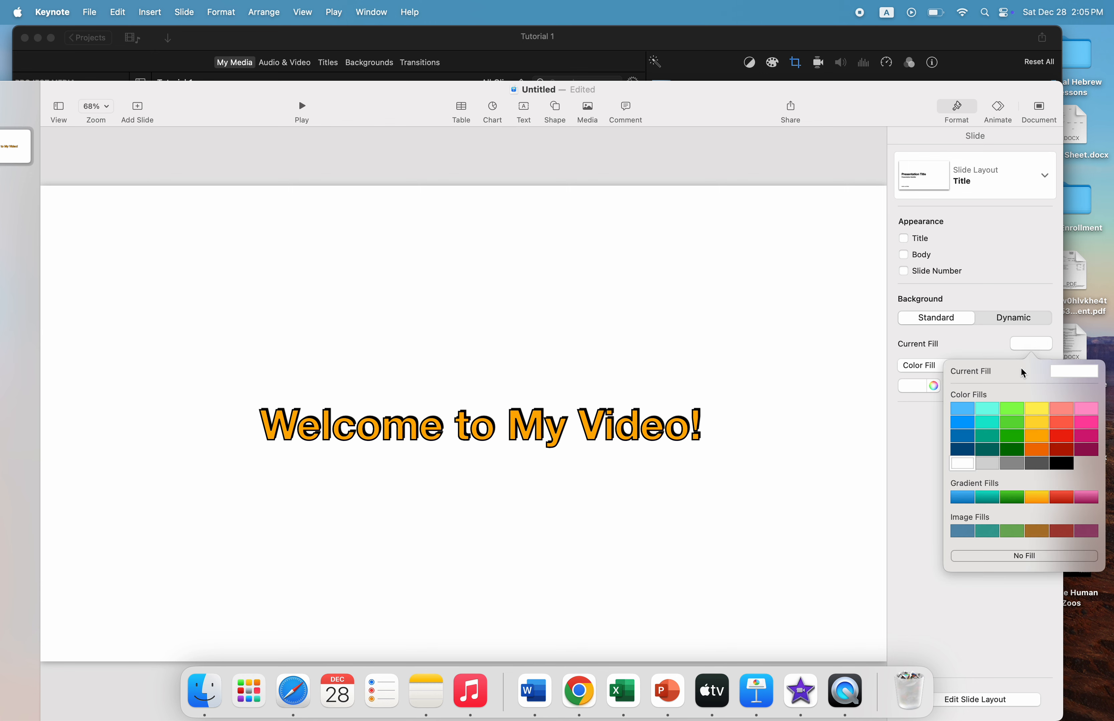
{"action": "left_click", "coordinate": [1003, 561]}
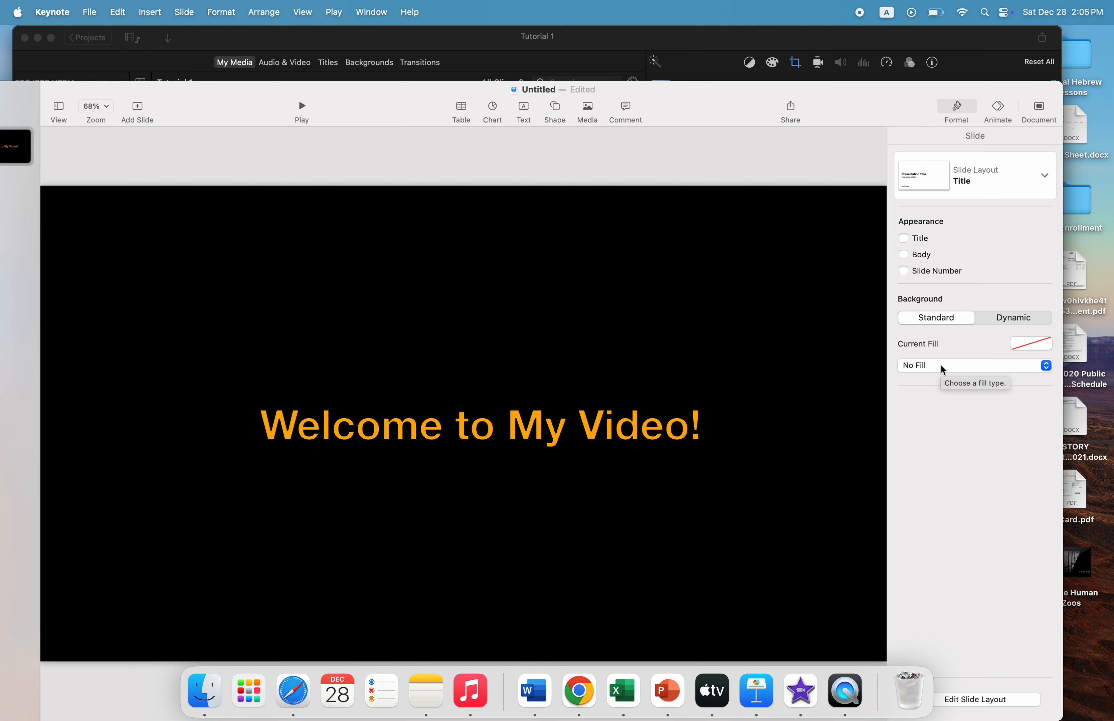
Set up an image export of all slides in PNG format with transparent backgrounds
{"action": "left_click", "coordinate": [90, 12]}
{"action": "mouse_move", "coordinate": [127, 234]}
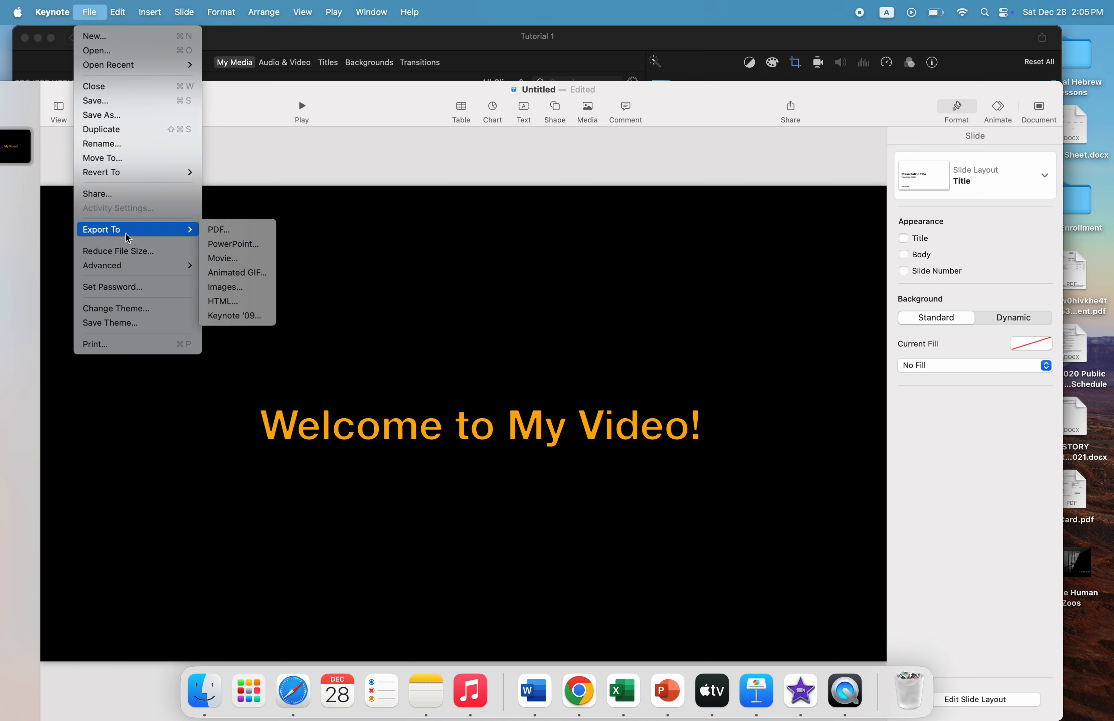
{"action": "left_click", "coordinate": [230, 287]}
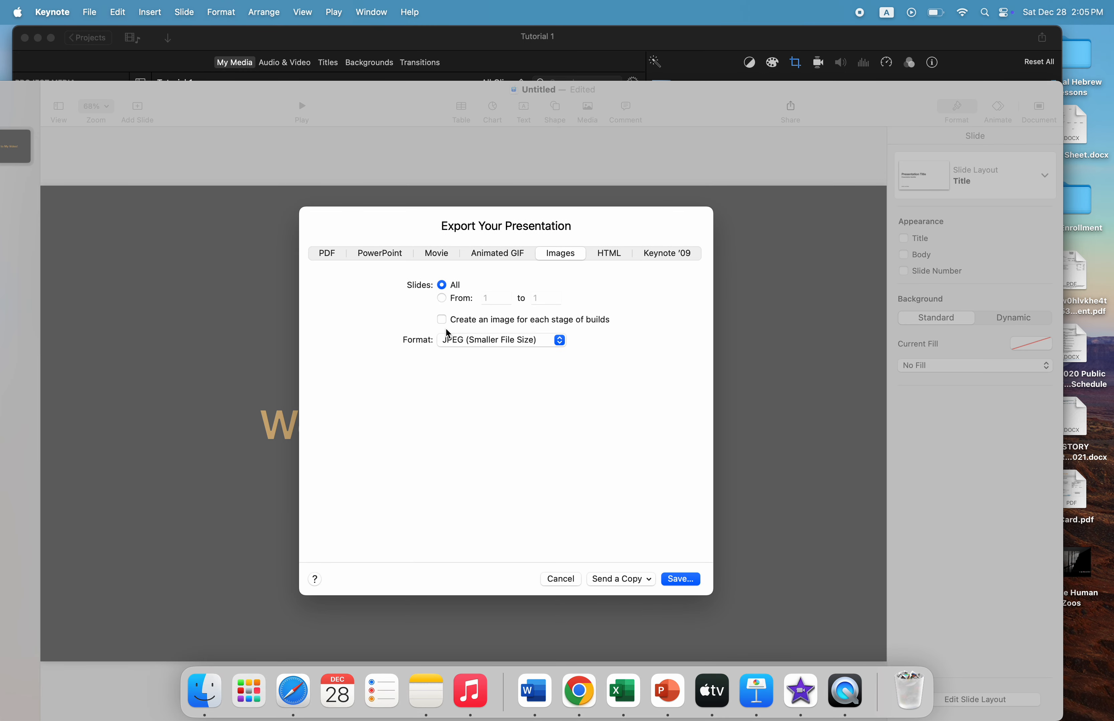
{"action": "left_click", "coordinate": [462, 347]}
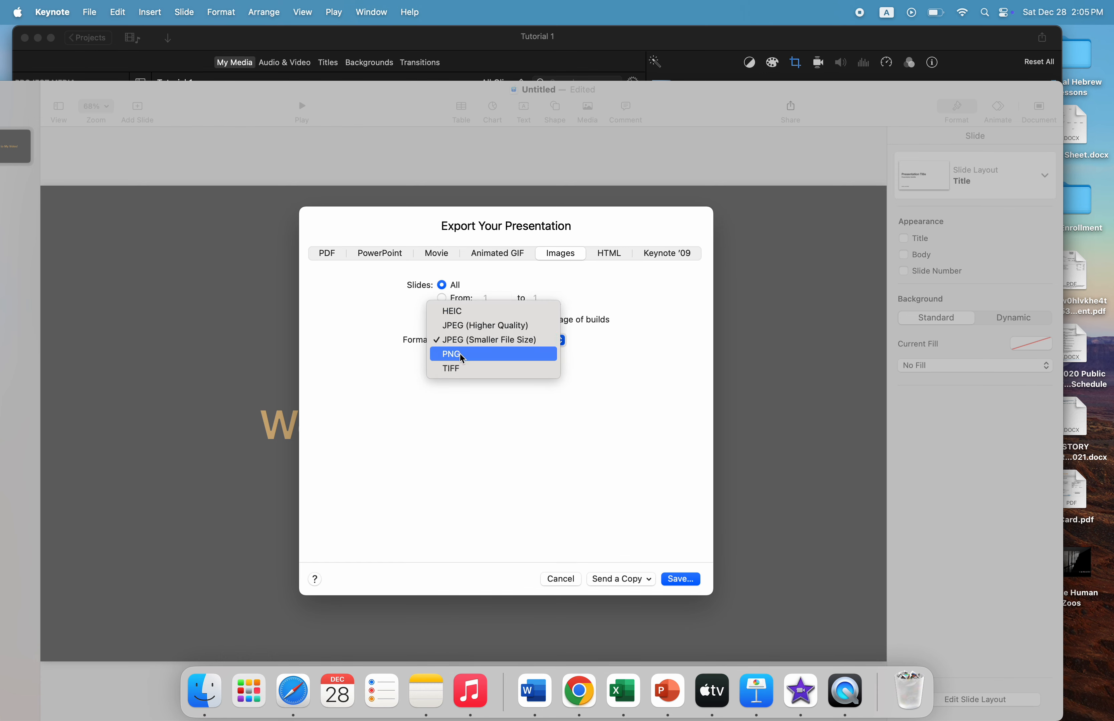
{"action": "left_click", "coordinate": [463, 355]}
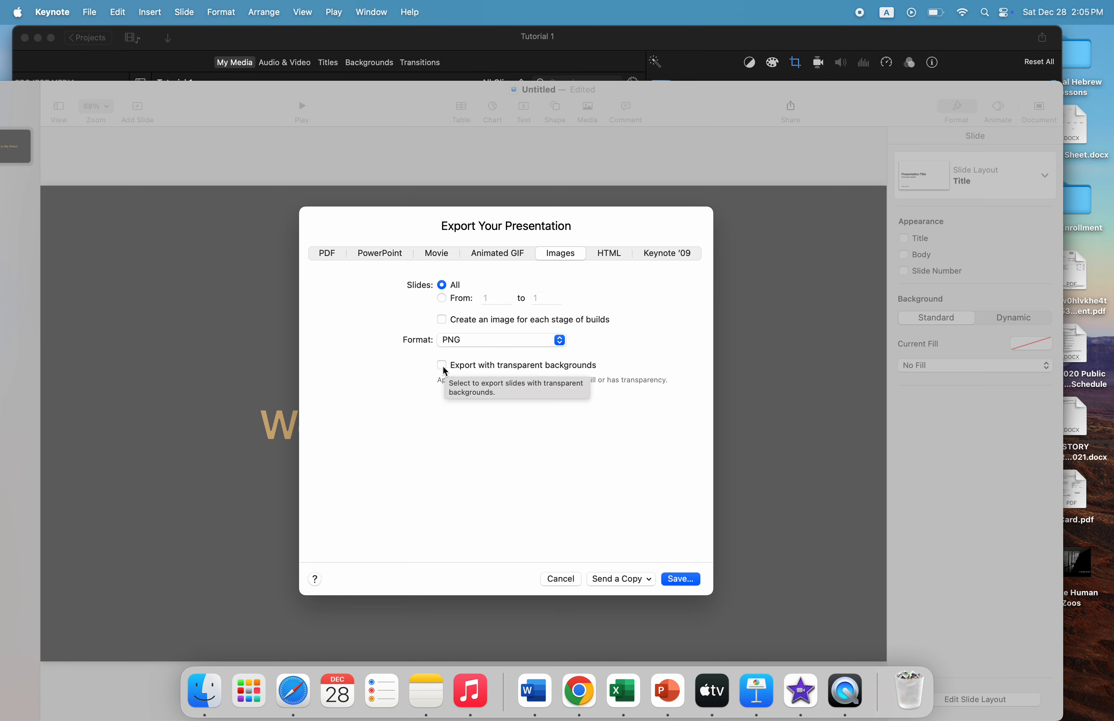
{"action": "left_click", "coordinate": [442, 365]}
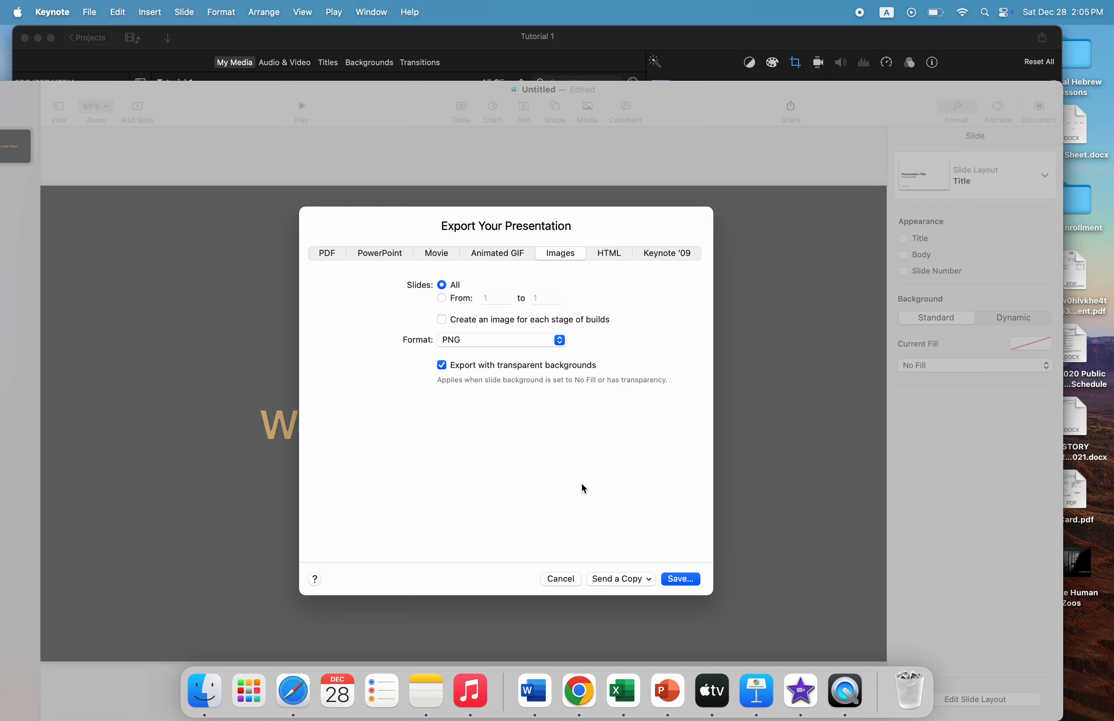
Export the slide images to the Documents folder under the name Welcome
{"action": "left_click", "coordinate": [679, 580]}
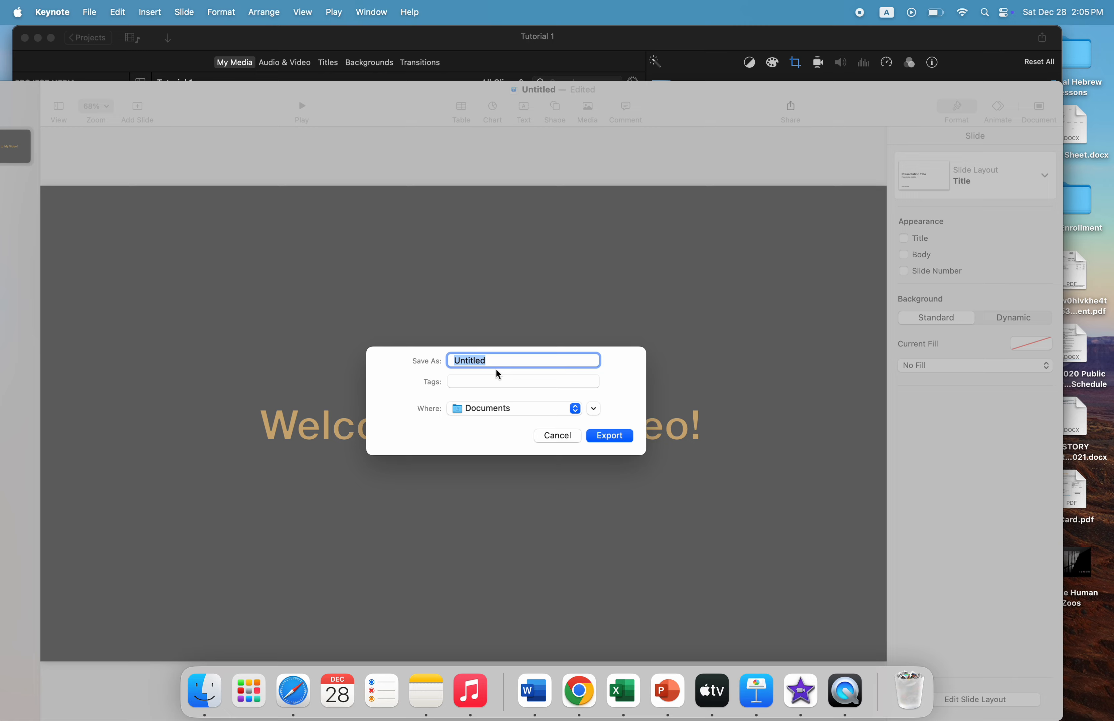
{"action": "type", "text": "Welcome"}
{"action": "left_click", "coordinate": [608, 436]}
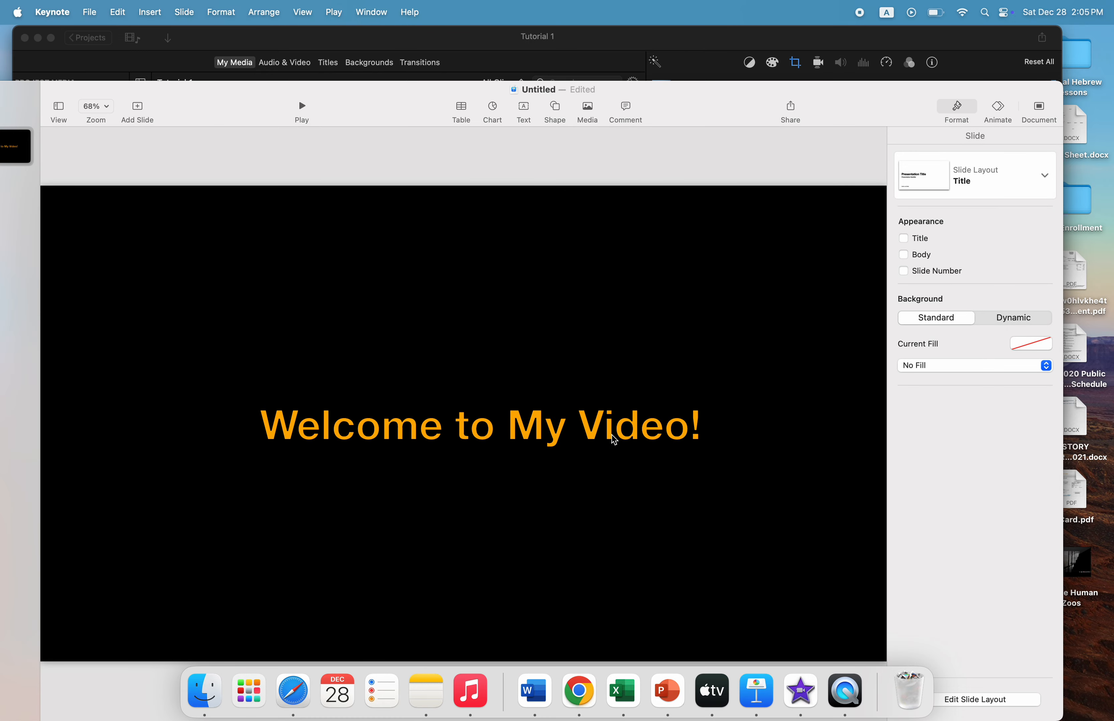
Minimize the presentation window and switch to the Tutorial 1 project in iMovie, shifting its window slightly aside
{"action": "left_click_drag", "start_coordinate": [206, 94], "coordinate": [379, 96]}
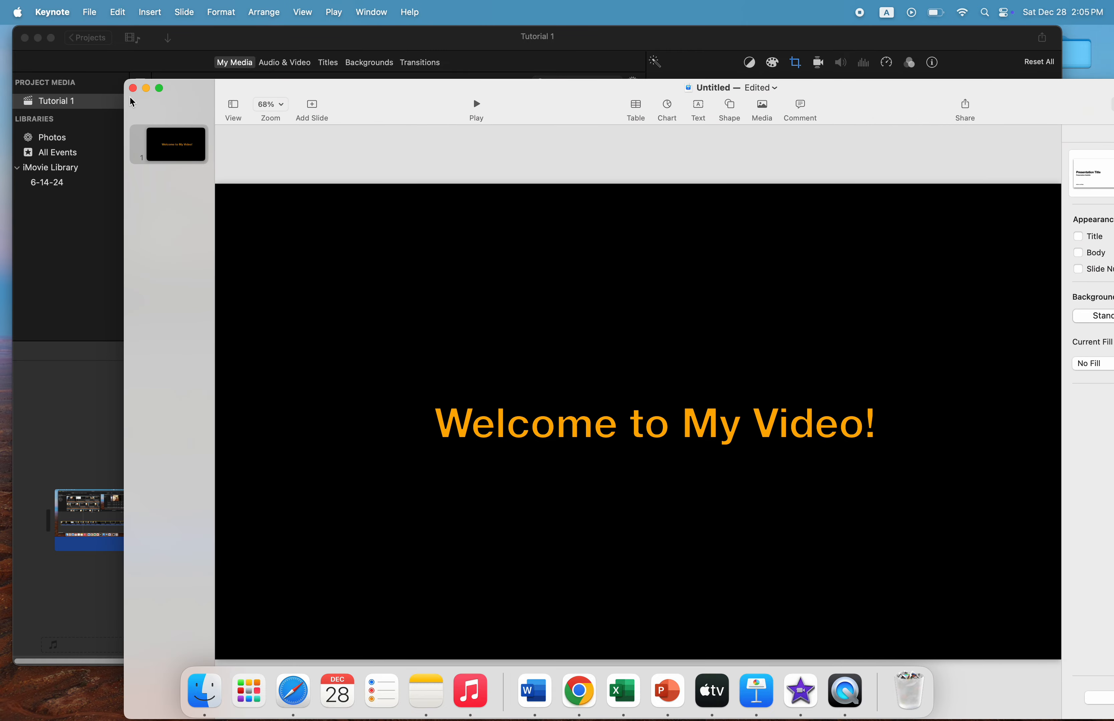
{"action": "left_click", "coordinate": [147, 89]}
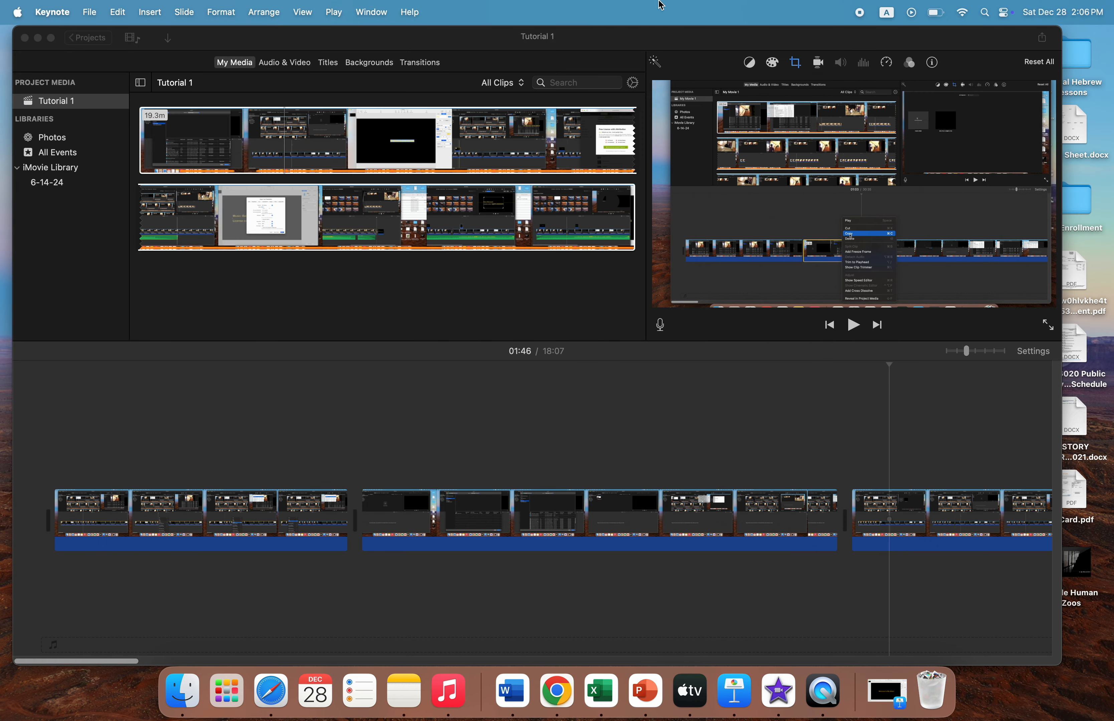
{"action": "left_click_drag", "start_coordinate": [798, 36], "coordinate": [760, 35]}
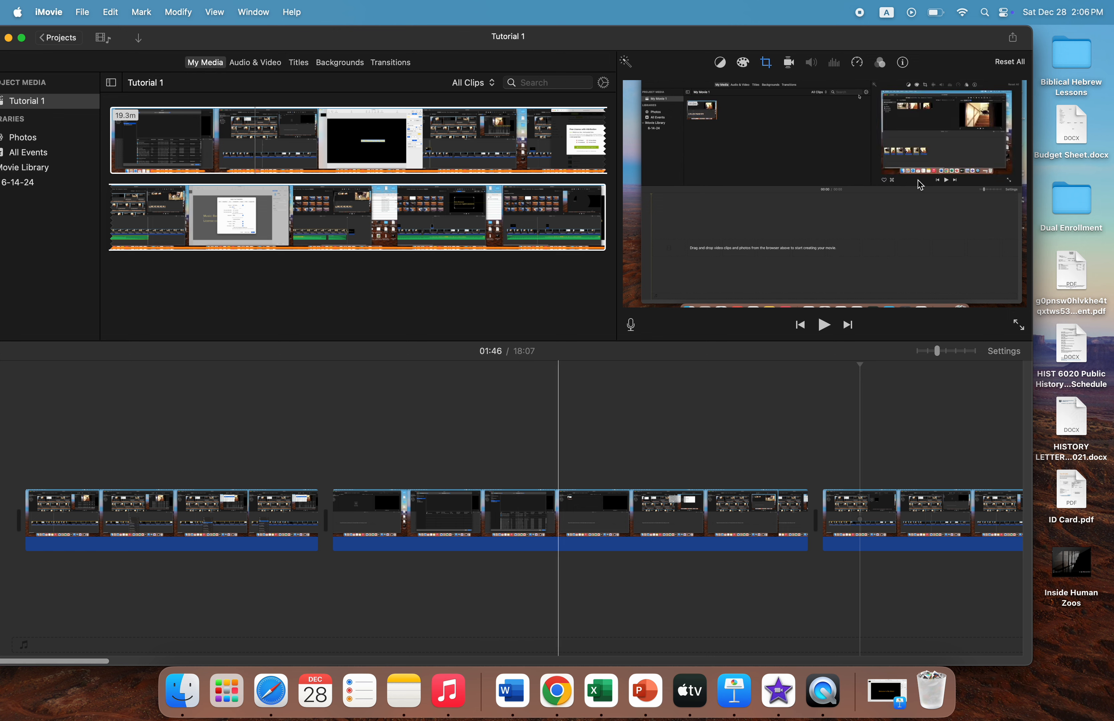
Switch to Finder and open the Welcome folder inside Documents
{"action": "left_click", "coordinate": [181, 688]}
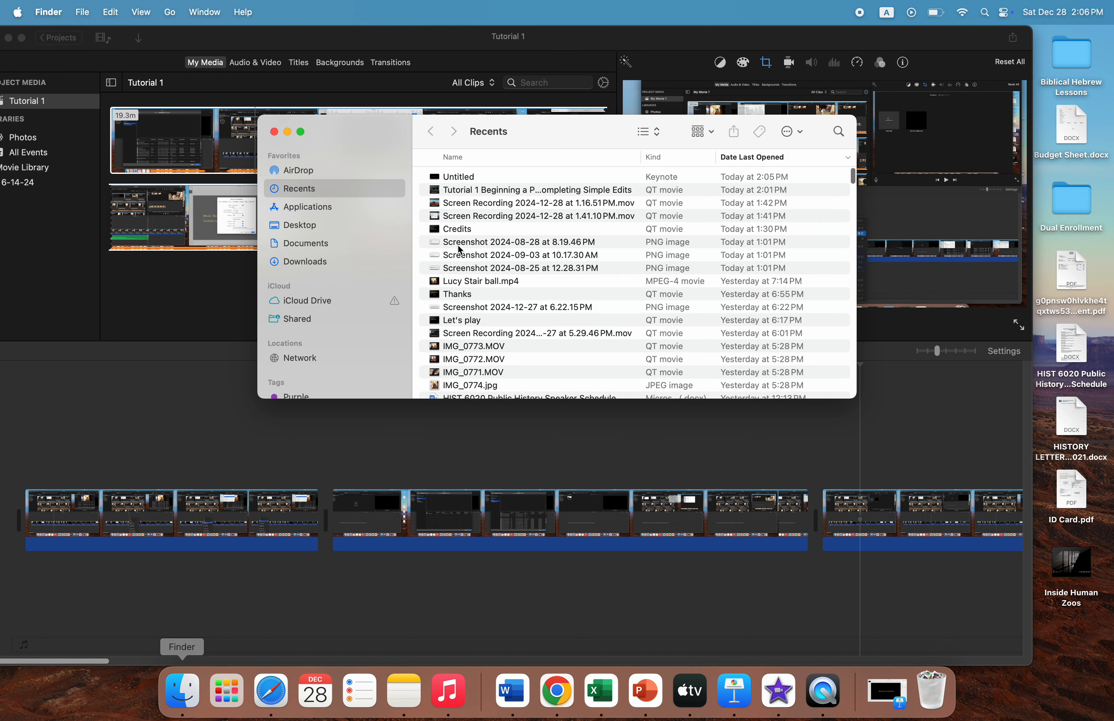
{"action": "left_click_drag", "start_coordinate": [697, 127], "coordinate": [700, 128]}
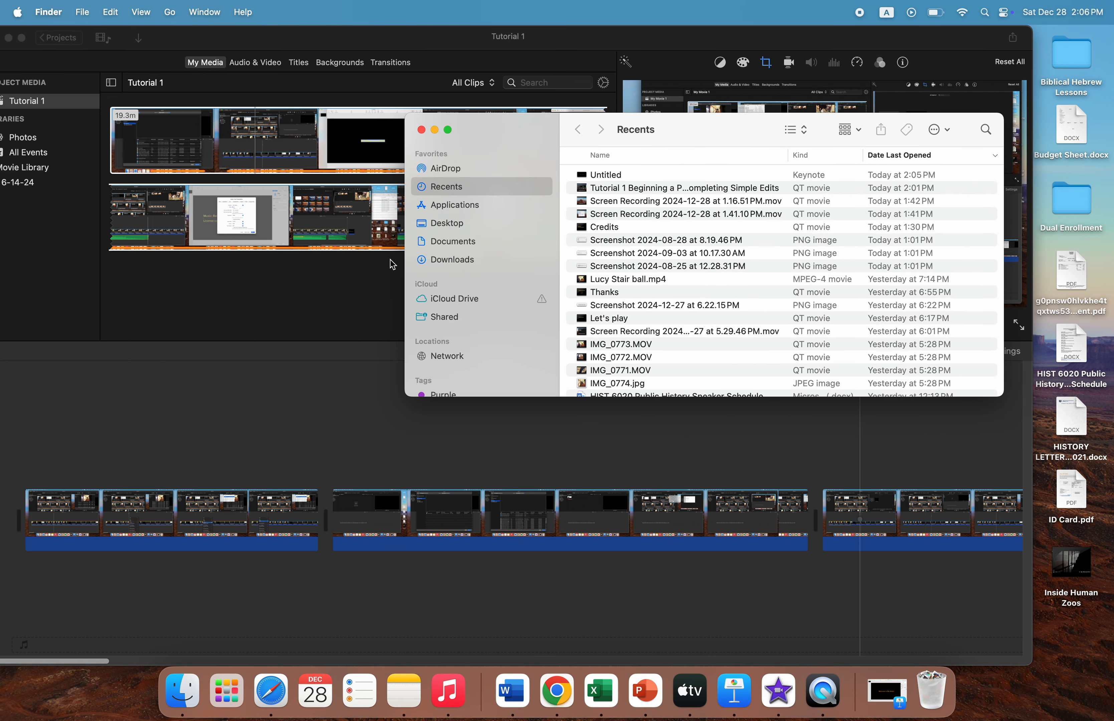
{"action": "left_click", "coordinate": [463, 244]}
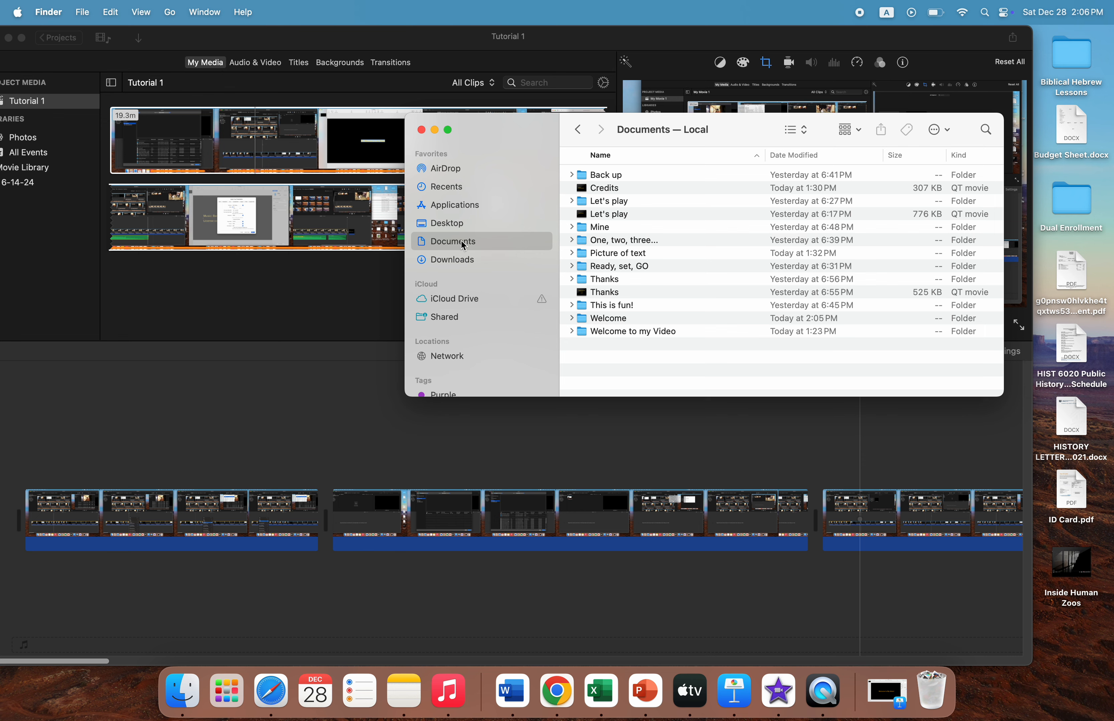
{"action": "double_click", "coordinate": [610, 319]}
Place Welcome.001.png in the iMovie timeline as an overlay above the start of the first clip, and close the Finder window
{"action": "left_click_drag", "start_coordinate": [670, 137], "coordinate": [873, 113]}
{"action": "left_click_drag", "start_coordinate": [833, 149], "coordinate": [28, 462]}
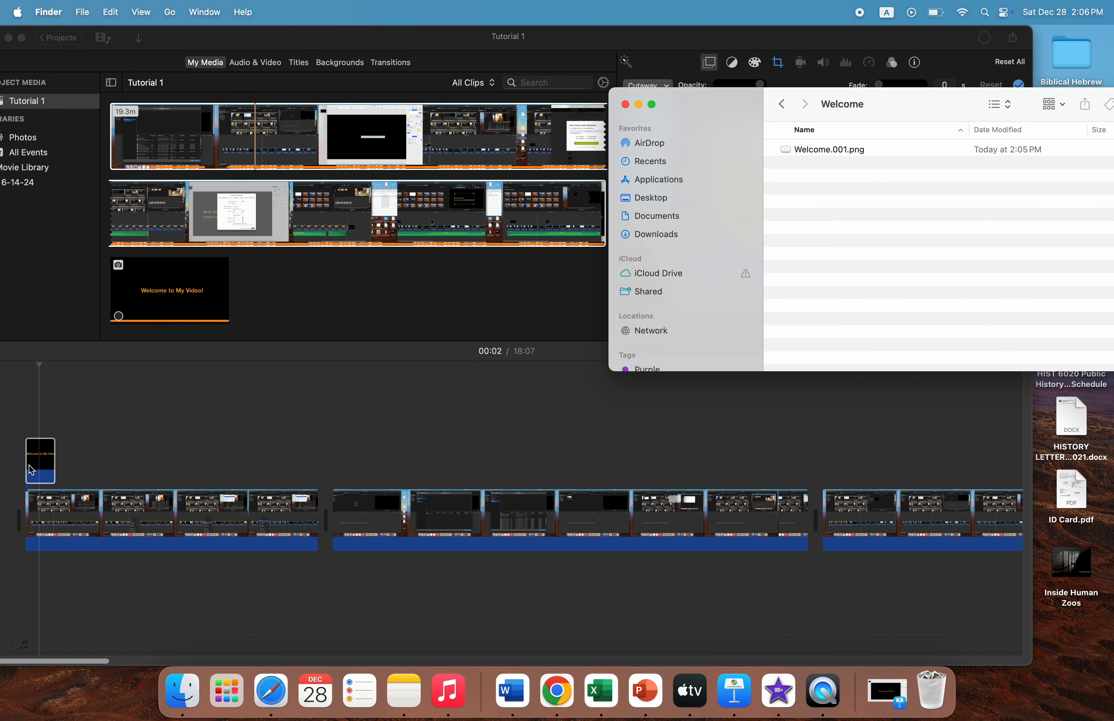
{"action": "left_click", "coordinate": [626, 105]}
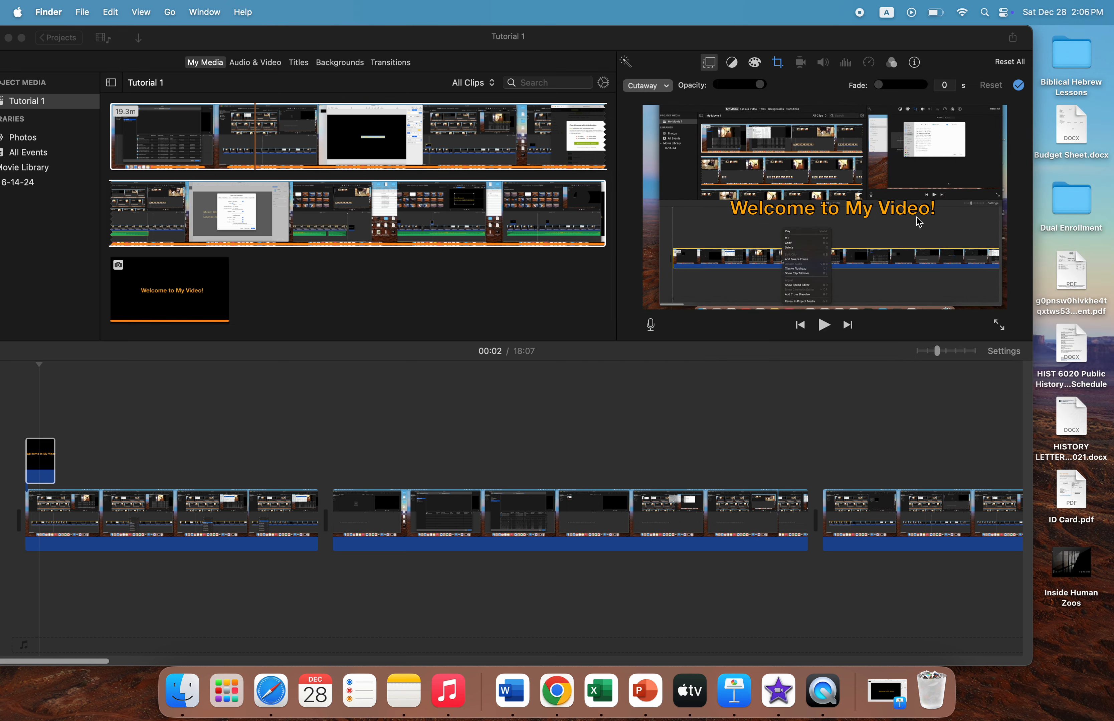
Extend the Welcome title overlay in the timeline to about 9.3 seconds
{"action": "left_click", "coordinate": [45, 463]}
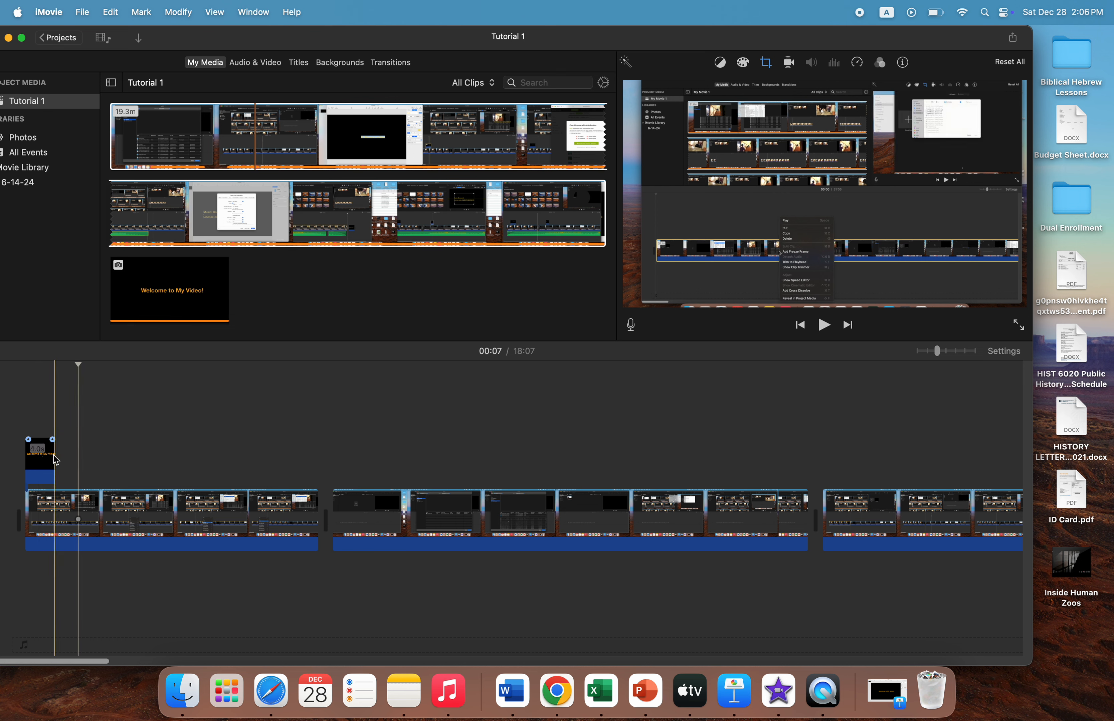
{"action": "left_click", "coordinate": [45, 480]}
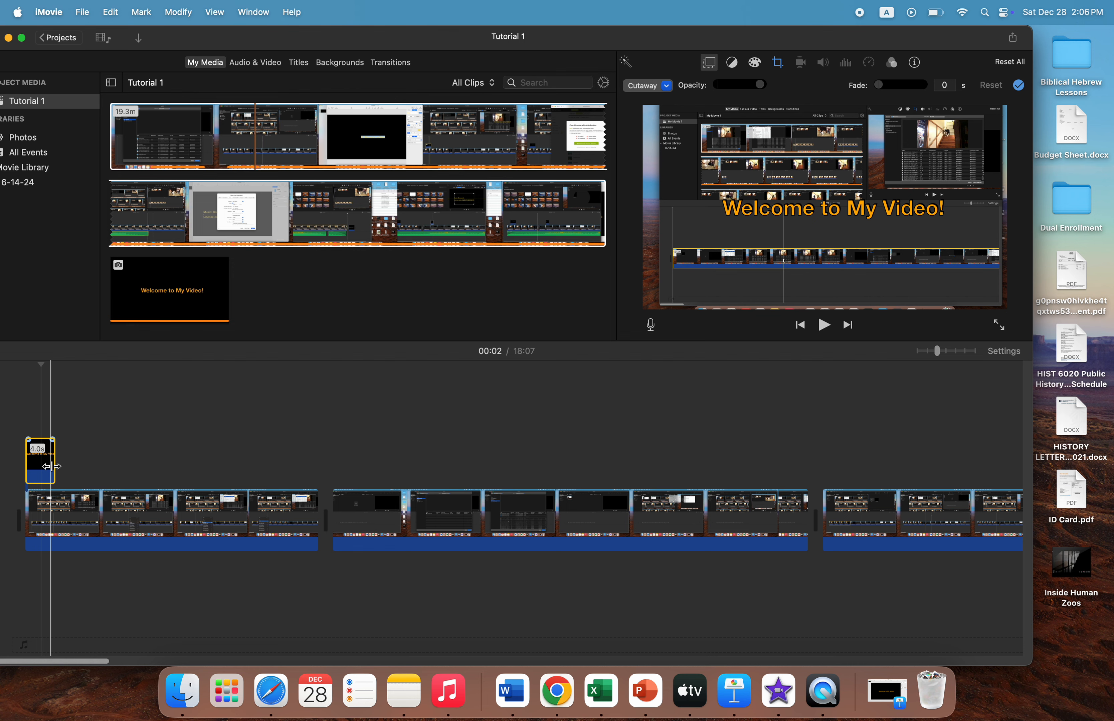
{"action": "left_click_drag", "start_coordinate": [52, 467], "coordinate": [95, 467]}
{"action": "left_click", "coordinate": [74, 470]}
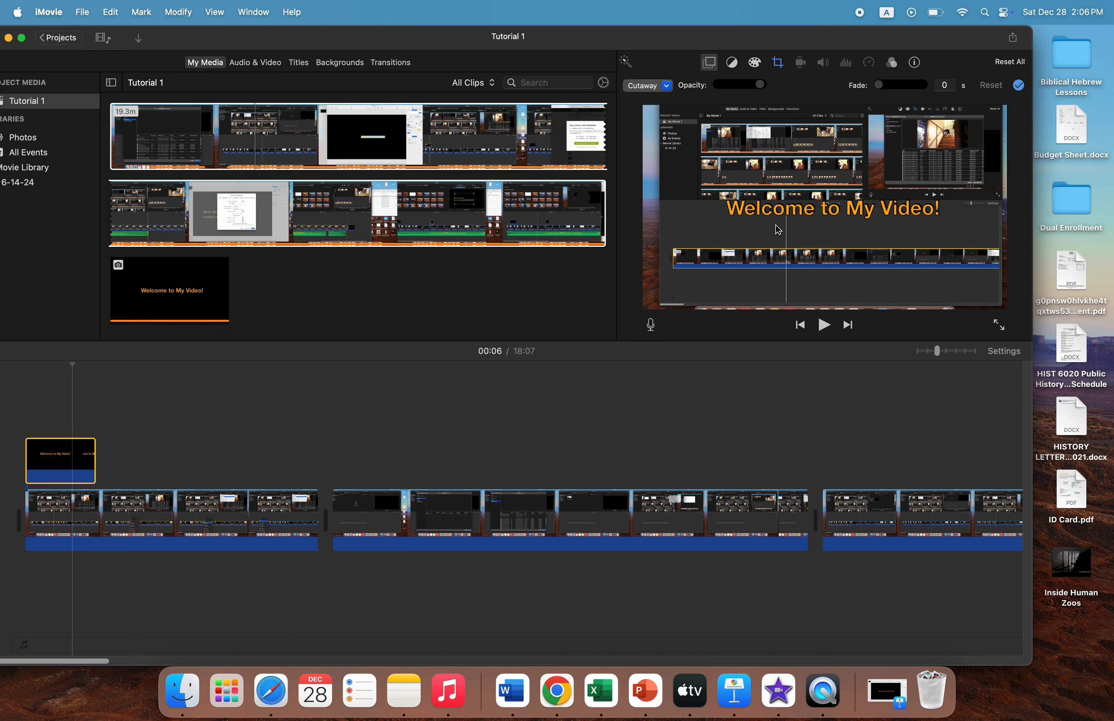
Set the crop style of the Welcome title overlay to Crop to Fill
{"action": "left_click", "coordinate": [145, 471]}
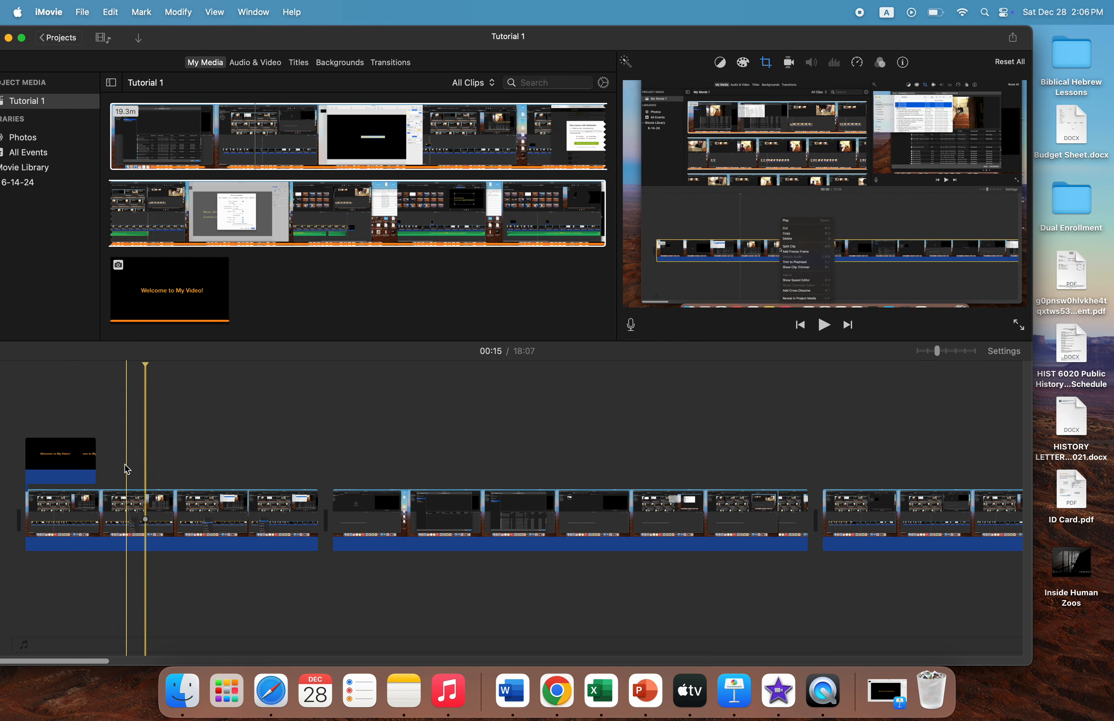
{"action": "left_click", "coordinate": [69, 468]}
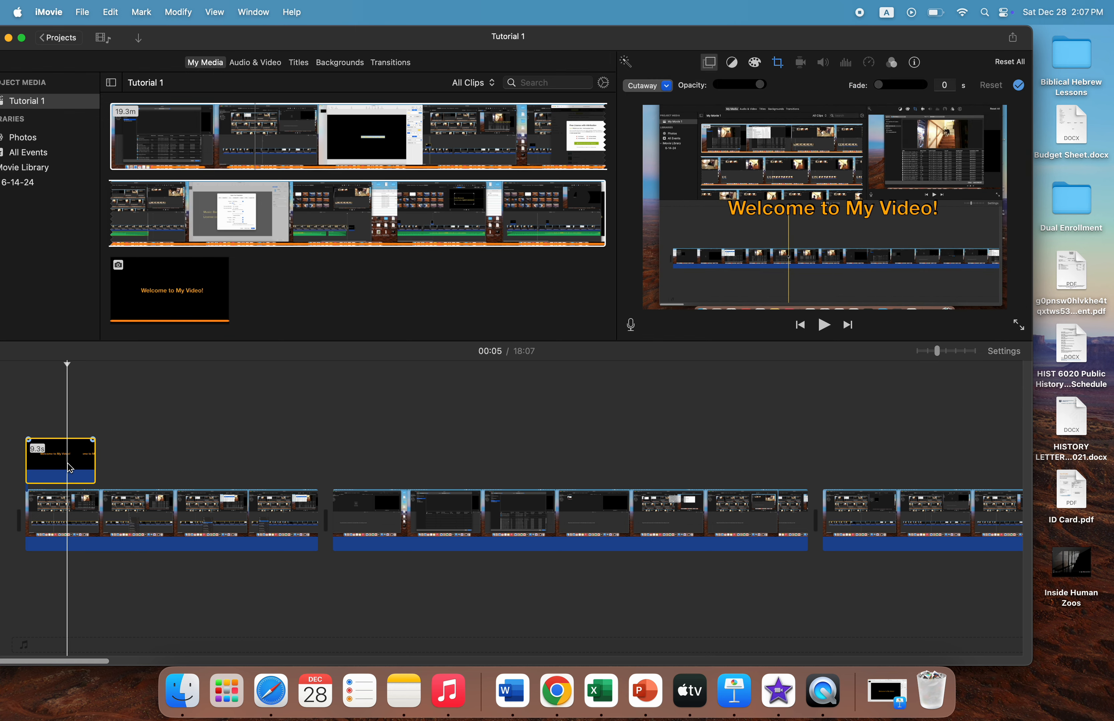
{"action": "left_click", "coordinate": [778, 62]}
{"action": "left_click", "coordinate": [746, 89]}
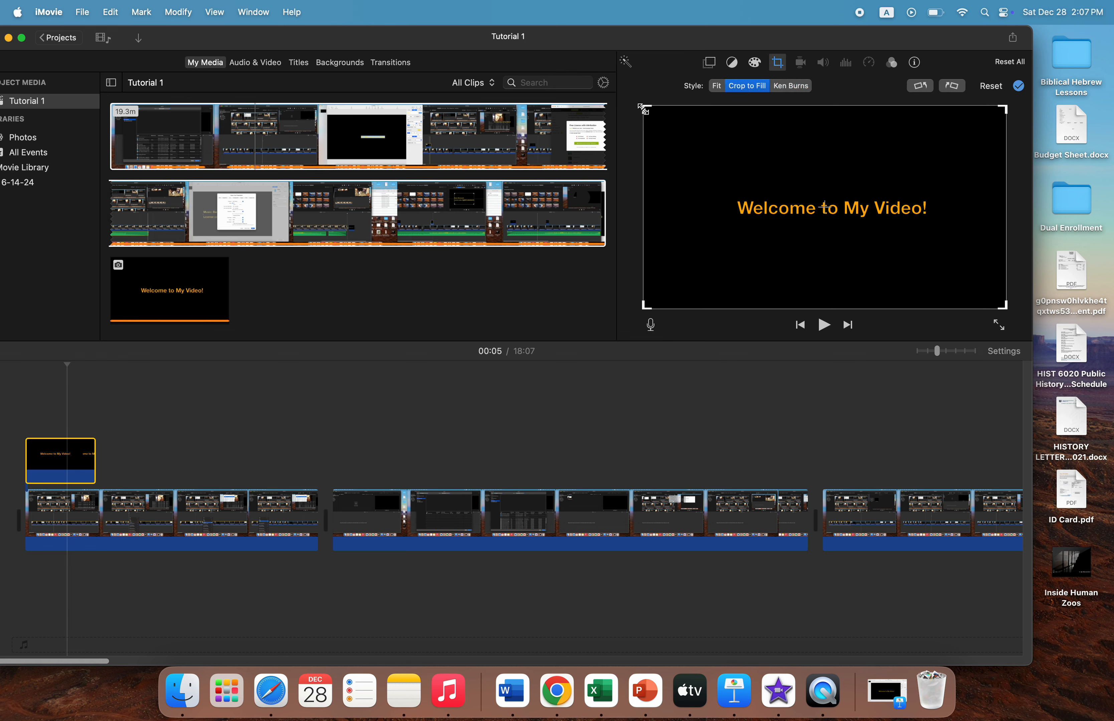
Tighten the crop frame closely around the Welcome to My Video! text and change the overlay type from Cutaway to Picture in Picture
{"action": "left_click_drag", "start_coordinate": [646, 109], "coordinate": [727, 155]}
{"action": "left_click_drag", "start_coordinate": [1003, 307], "coordinate": [991, 266]}
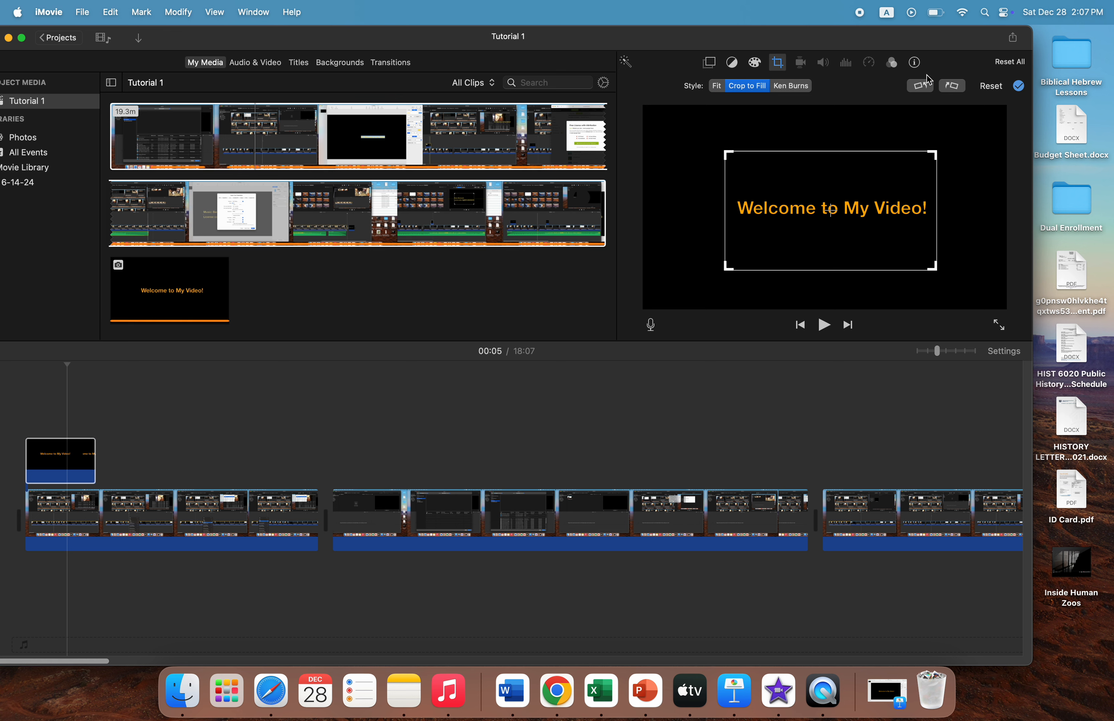
{"action": "left_click", "coordinate": [709, 62]}
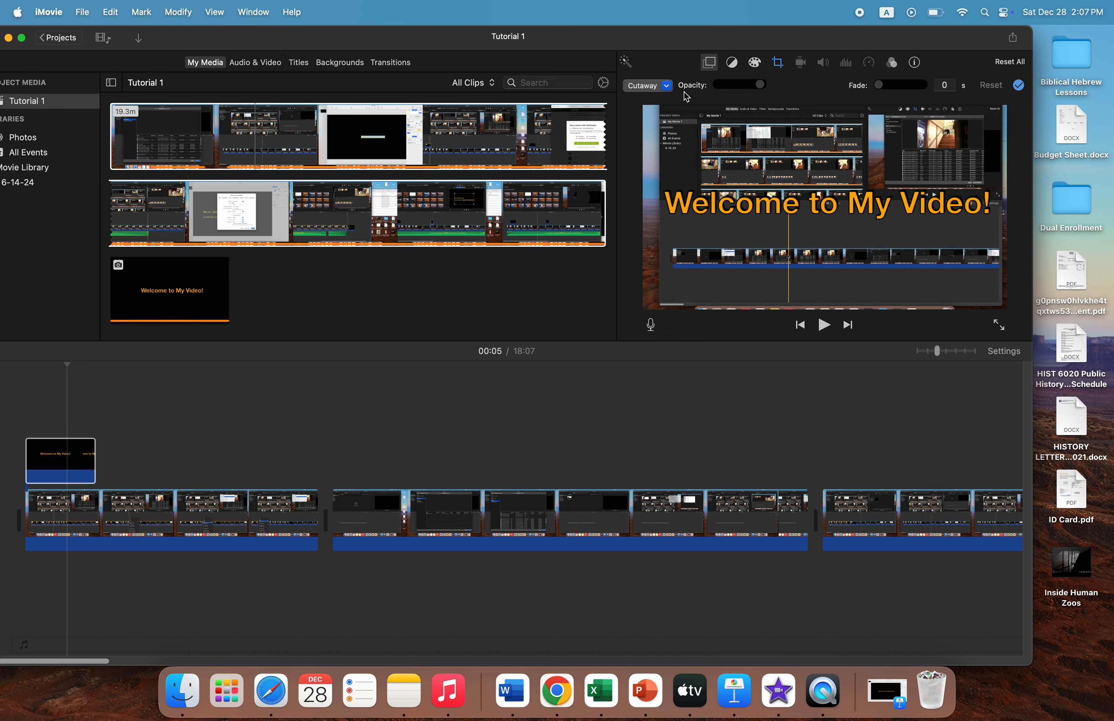
{"action": "left_click", "coordinate": [668, 87]}
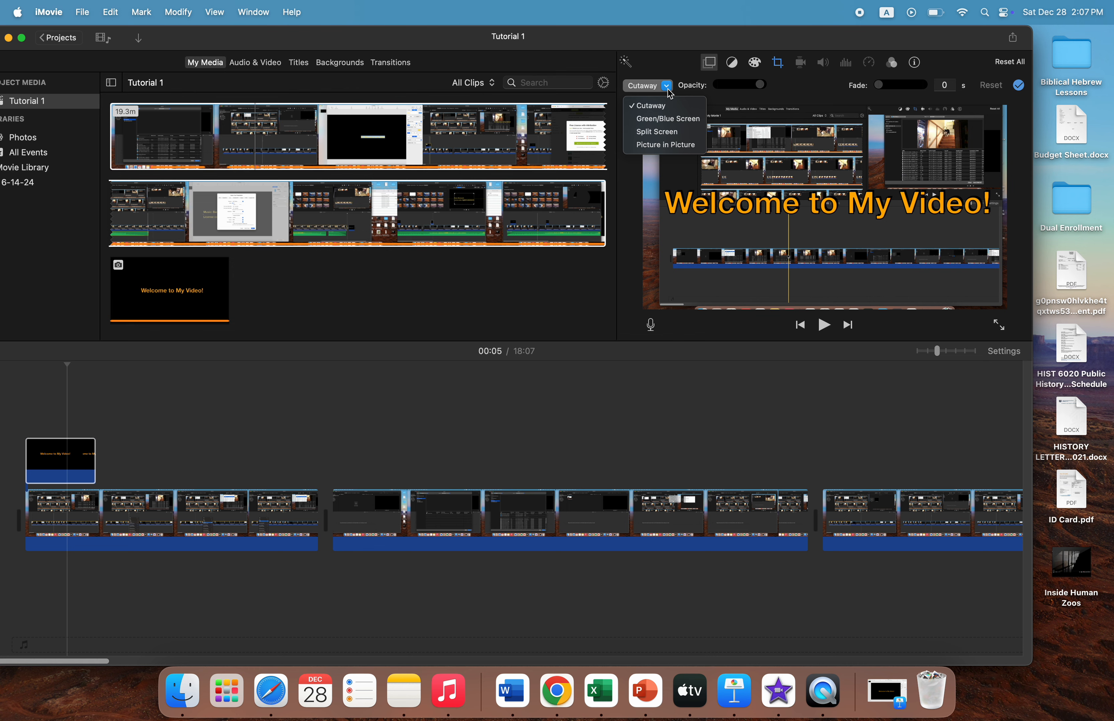
{"action": "left_click", "coordinate": [668, 145]}
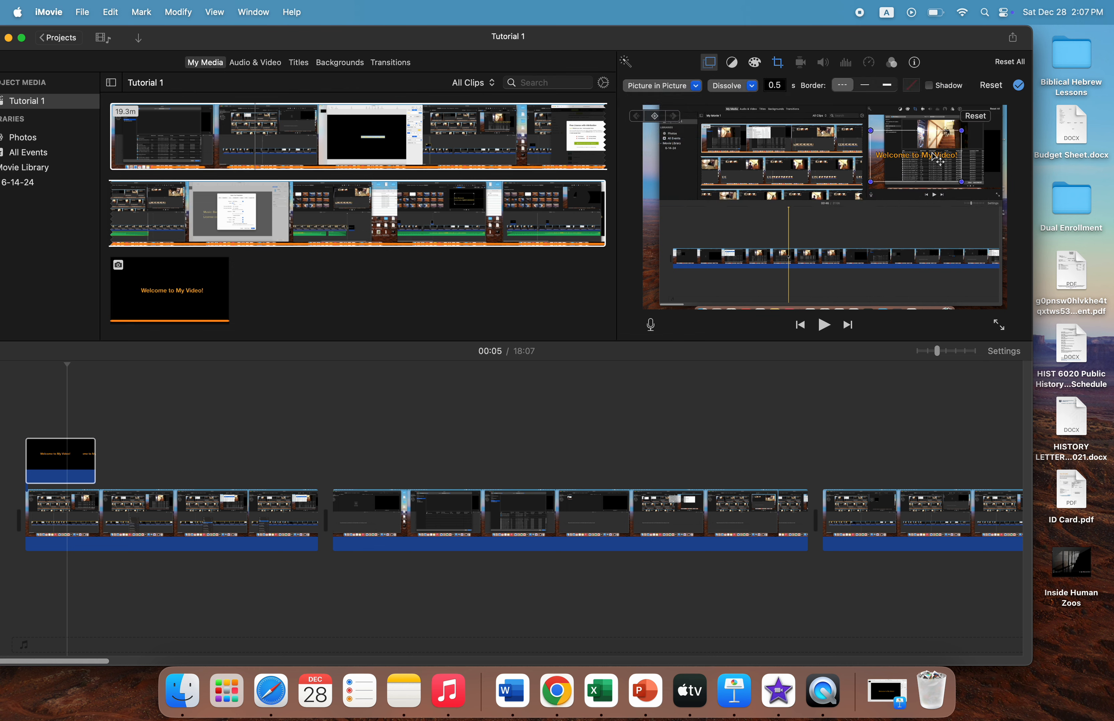
Enlarge the picture-in-picture title to span nearly the full video width and position its text just below the middle of the frame
{"action": "left_click_drag", "start_coordinate": [938, 161], "coordinate": [845, 193]}
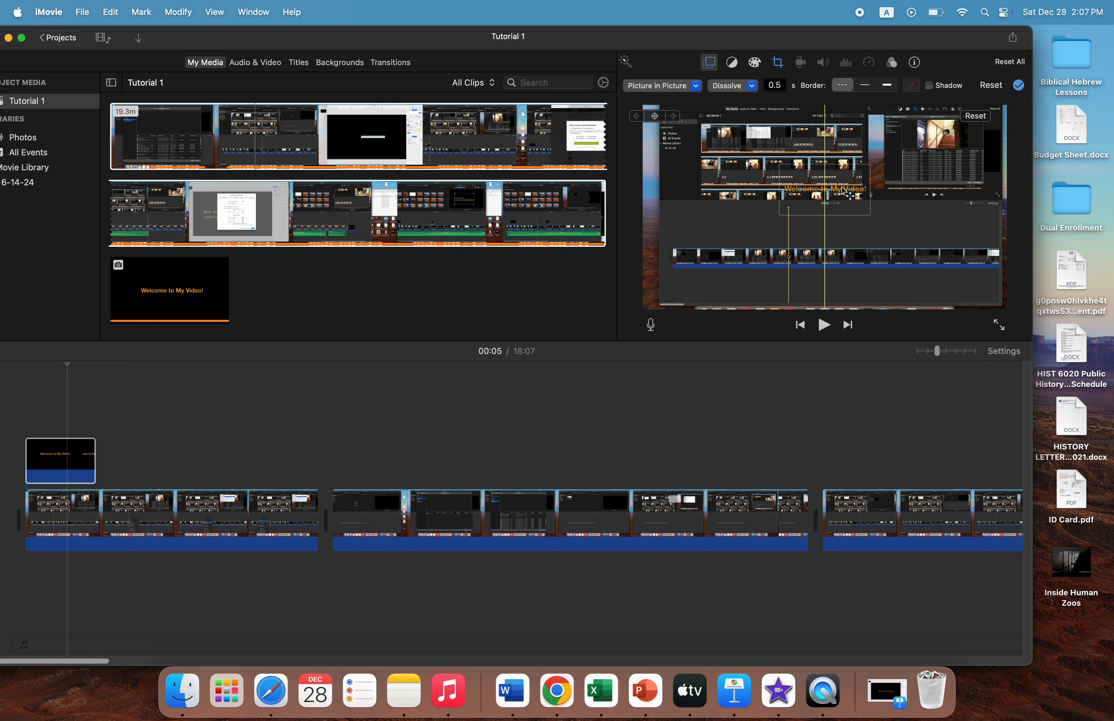
{"action": "left_click_drag", "start_coordinate": [845, 191], "coordinate": [845, 190]}
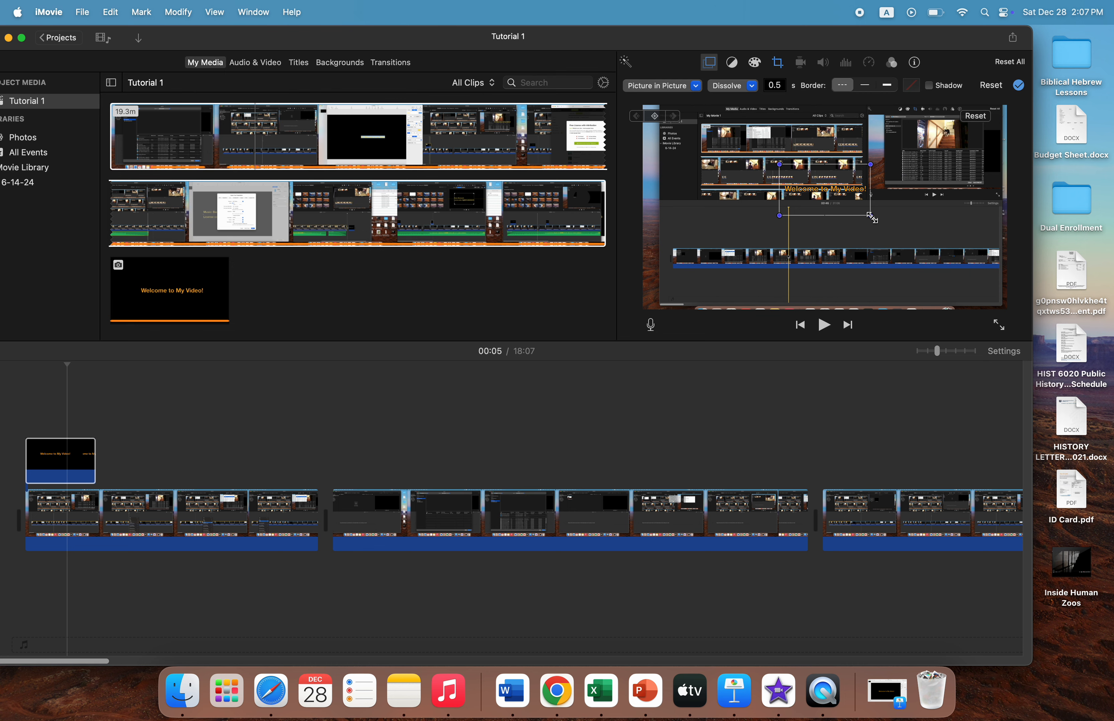
{"action": "left_click_drag", "start_coordinate": [870, 217], "coordinate": [979, 302]}
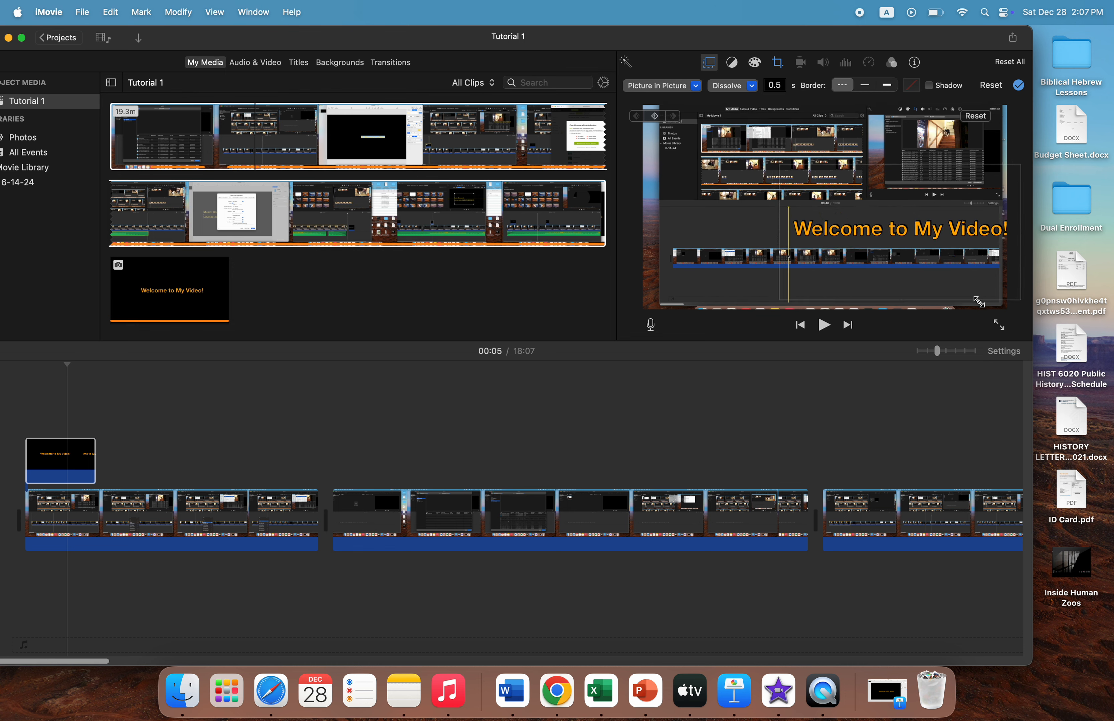
{"action": "left_click_drag", "start_coordinate": [779, 164], "coordinate": [687, 107]}
{"action": "left_click_drag", "start_coordinate": [856, 165], "coordinate": [850, 190]}
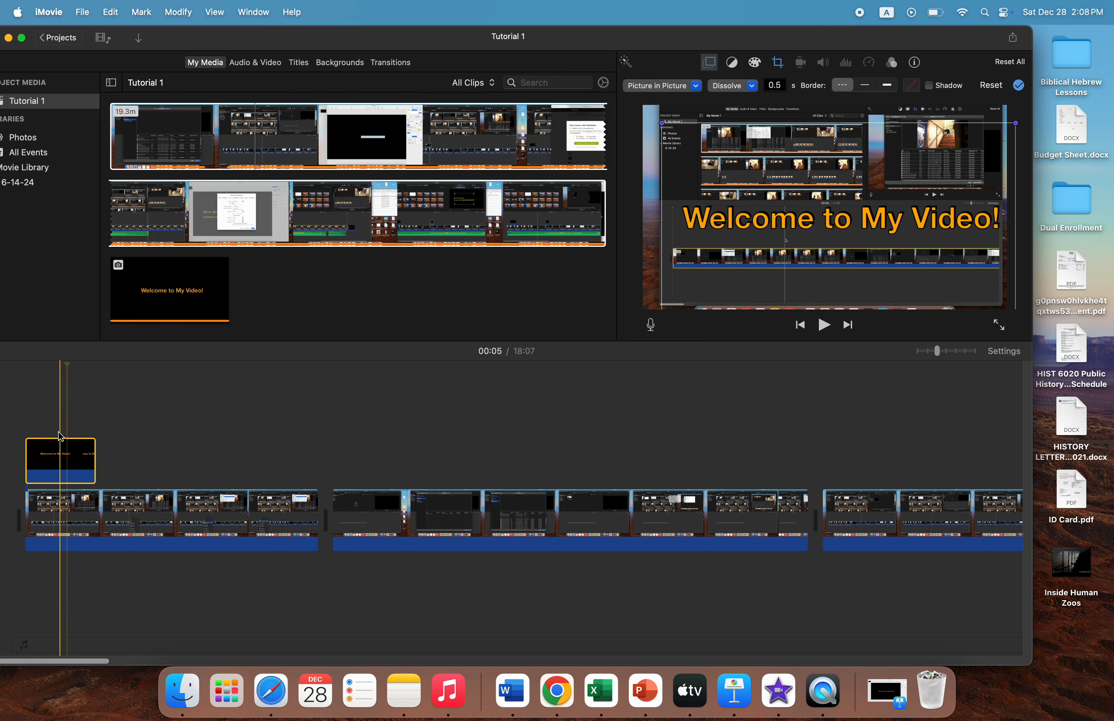
Play the opening section from the beginning to preview the title overlay on the video, and pause playback before the overlay ends
{"action": "left_click", "coordinate": [824, 328]}
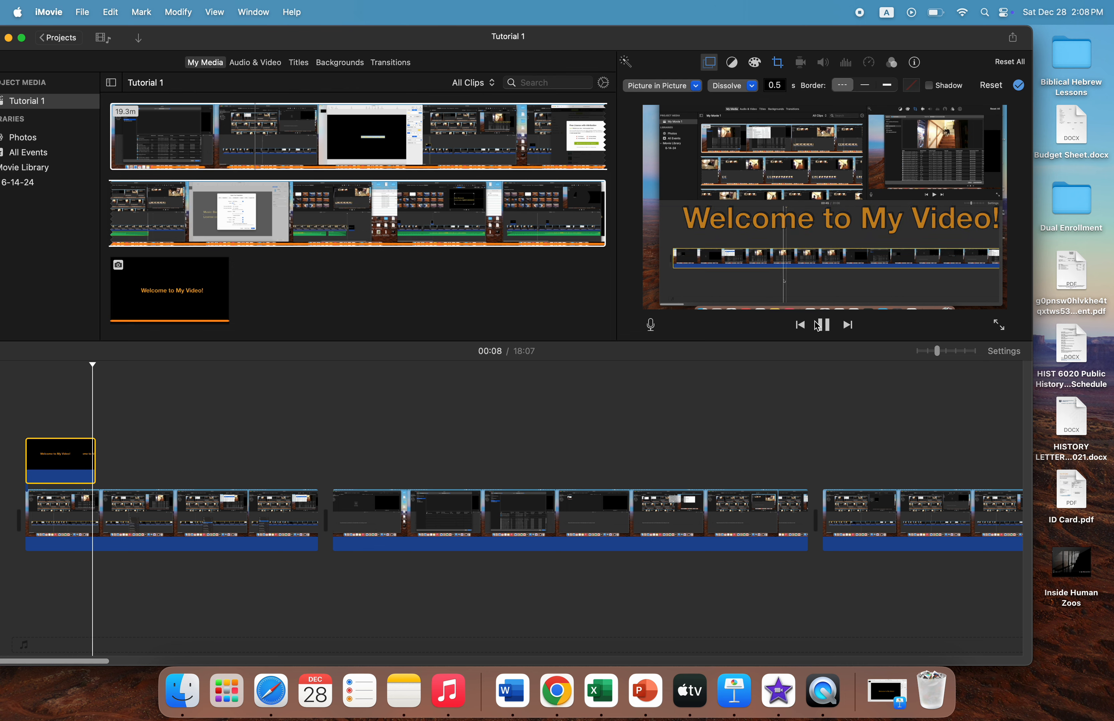
{"action": "key", "text": "Home"}
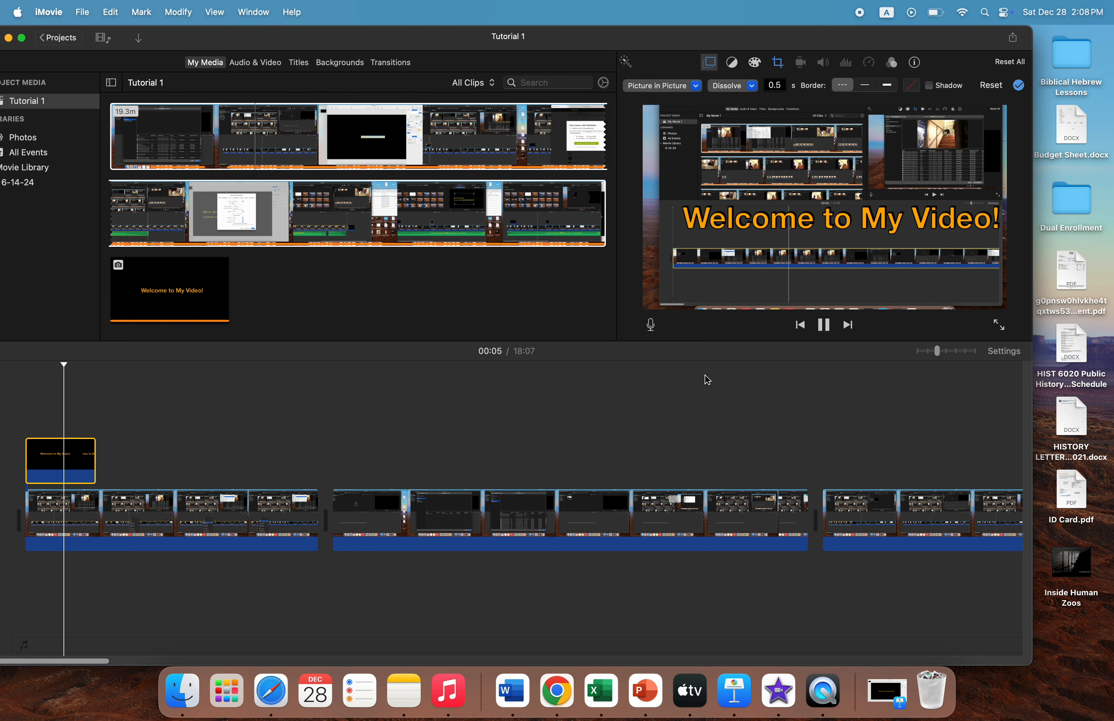
{"action": "left_click", "coordinate": [824, 325]}
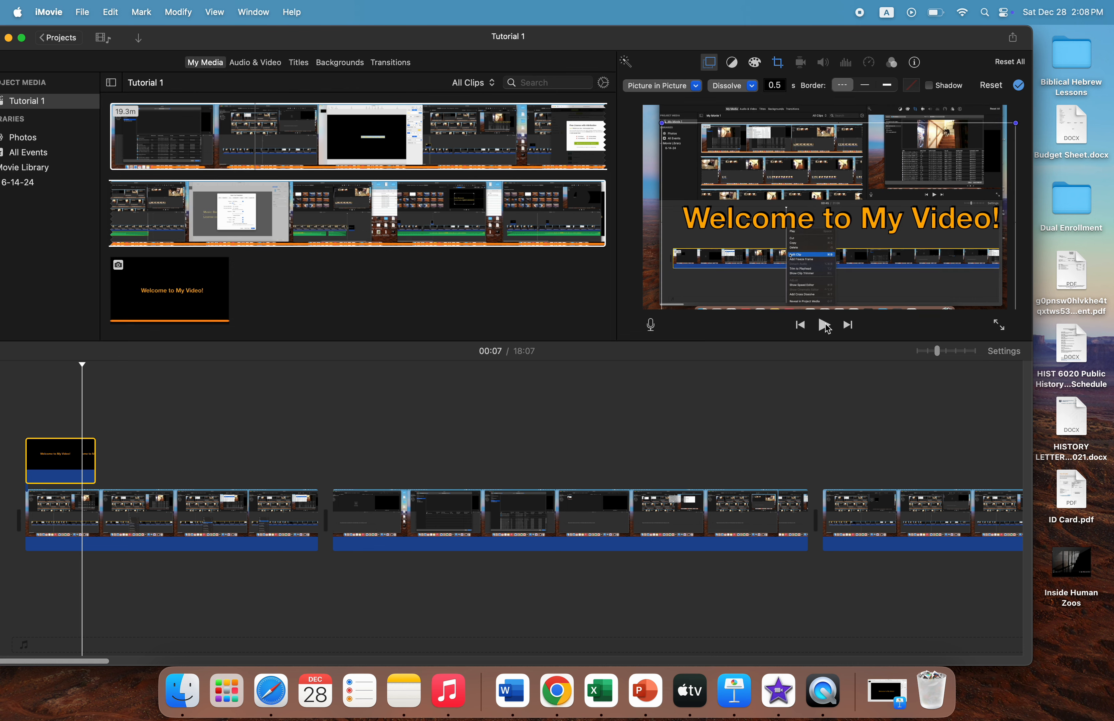